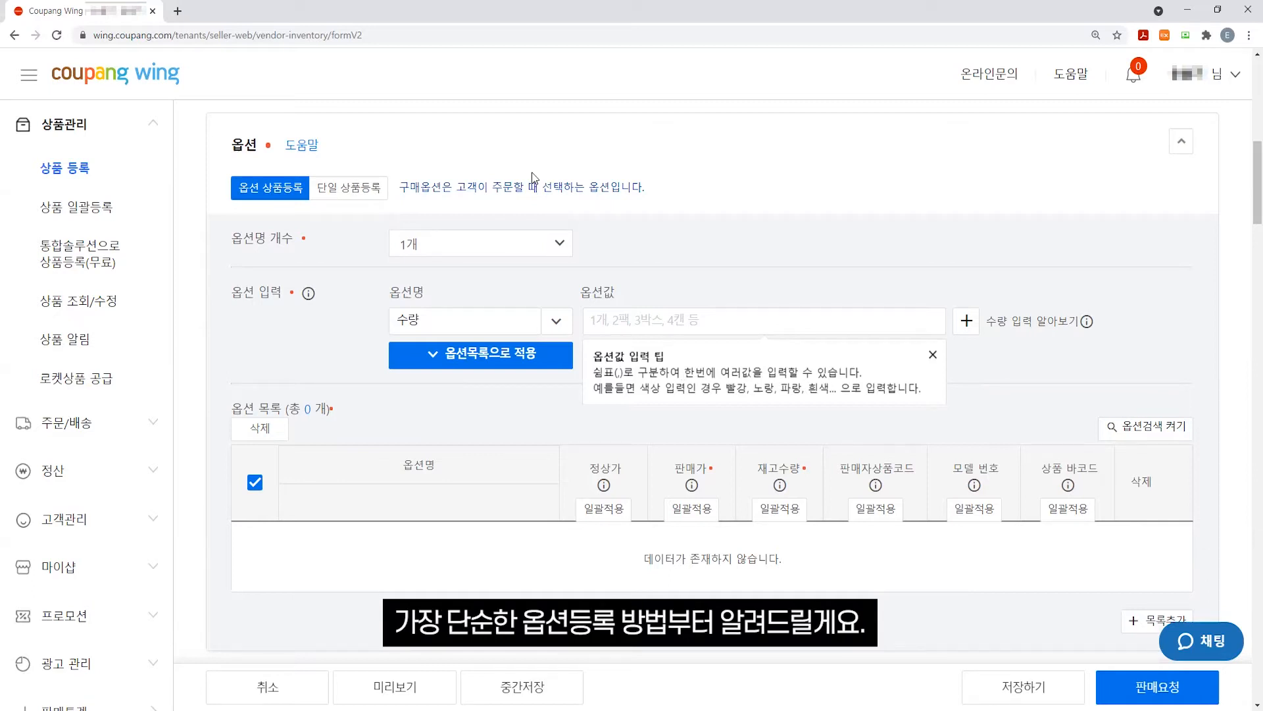
# Try single-product registration (단일 상품등록), look at its list price and stock quantity fields, and return to option-product registration (옵션 상품등록)
pyautogui.click(350, 194)
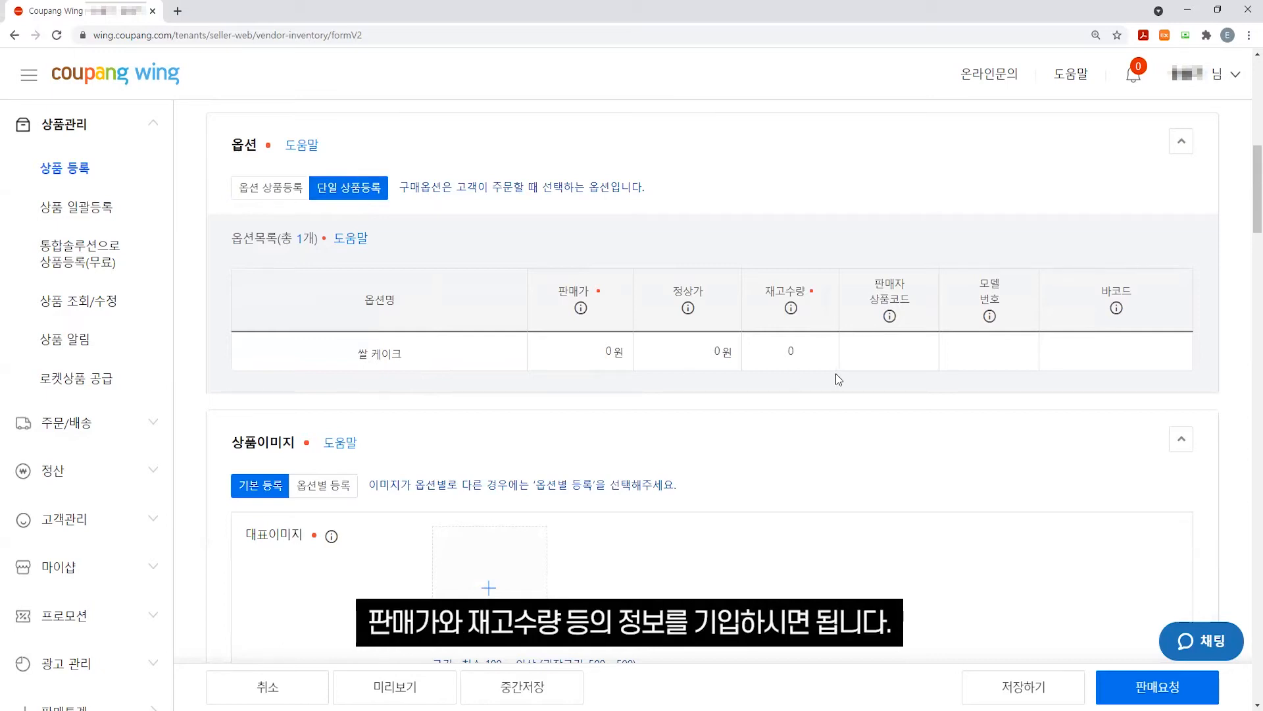
pyautogui.click(591, 355)
pyautogui.click(793, 352)
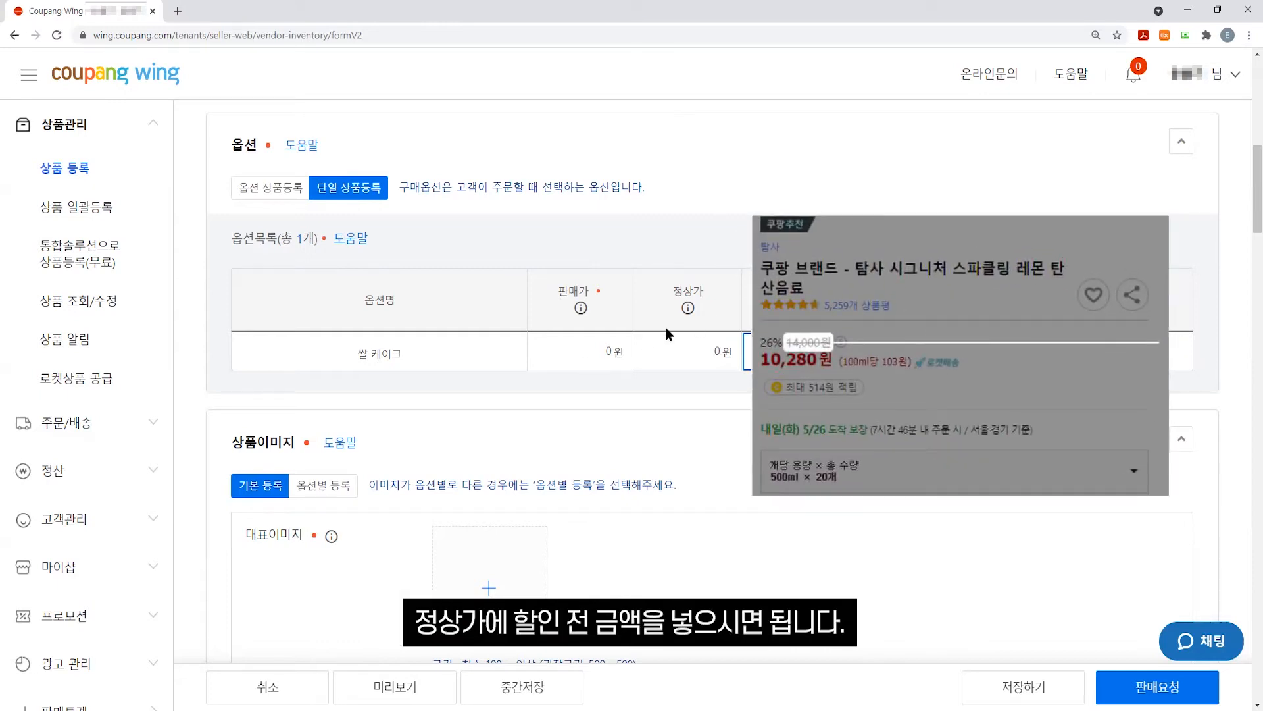
pyautogui.click(685, 361)
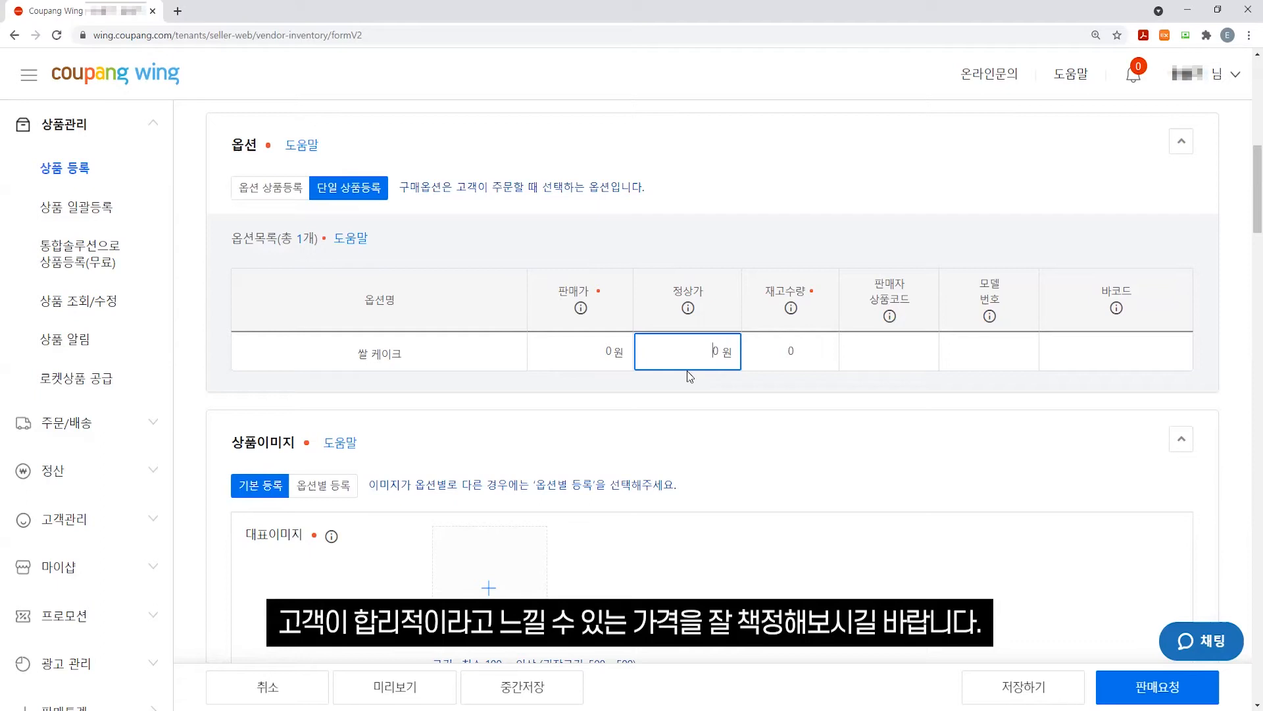
pyautogui.click(270, 191)
pyautogui.click(672, 456)
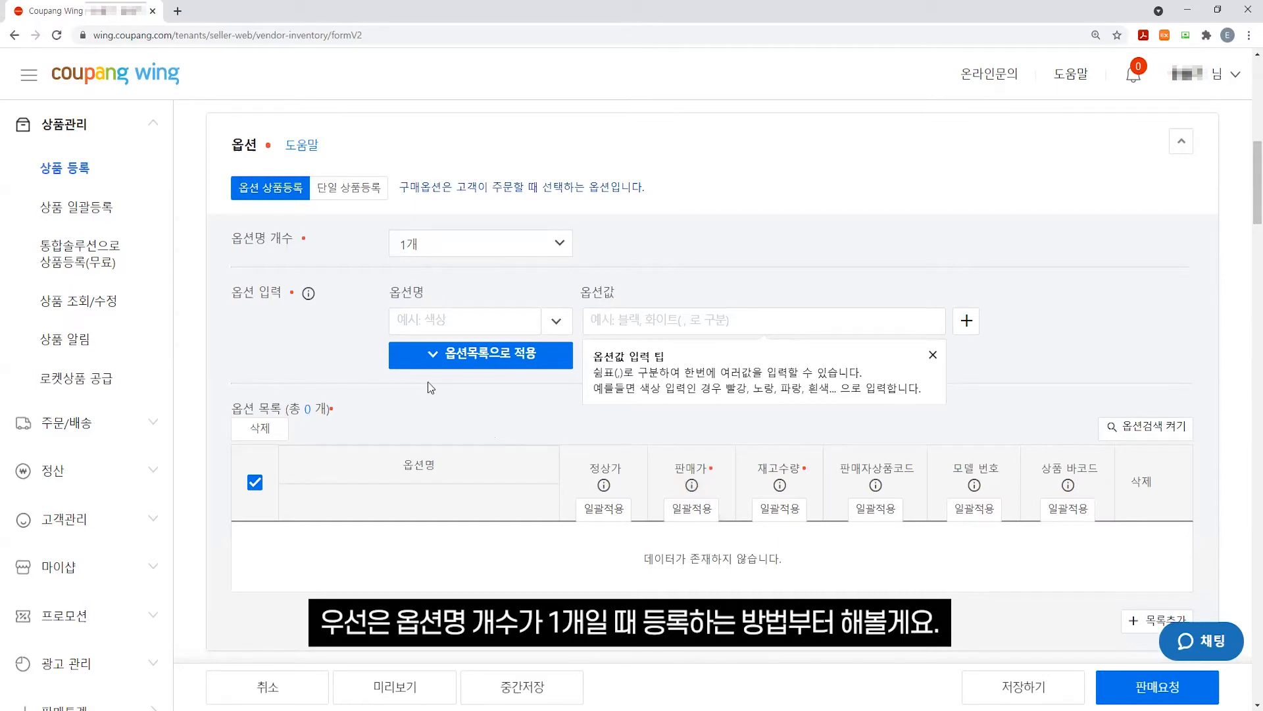
# Define a single option named 개당 중량 with the value 1개(200g) and apply it to the option list
pyautogui.click(459, 318)
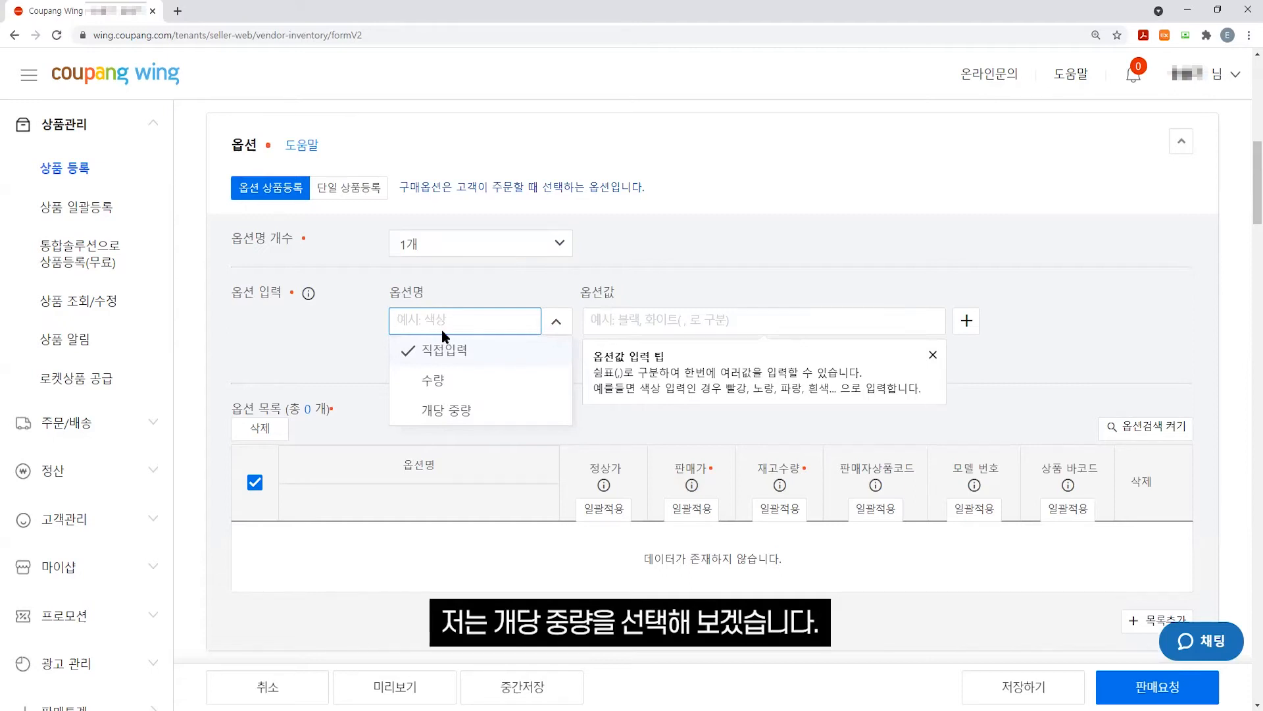
pyautogui.click(437, 410)
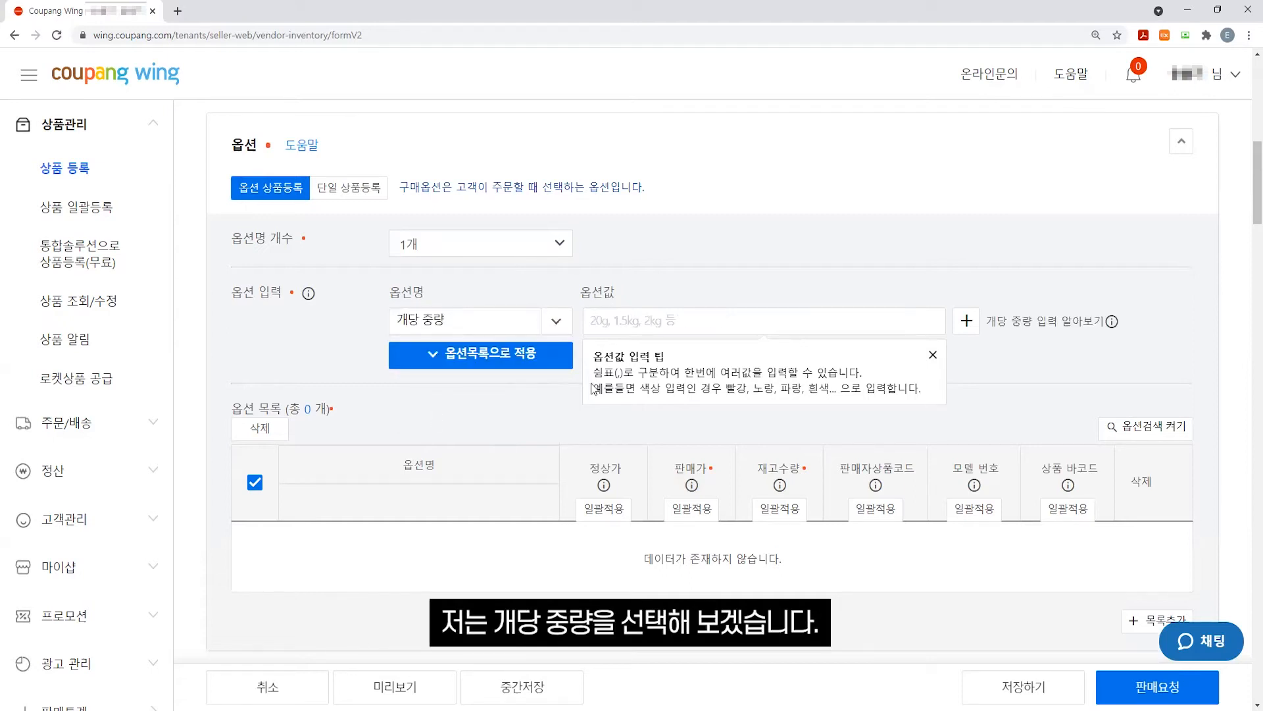
pyautogui.click(654, 322)
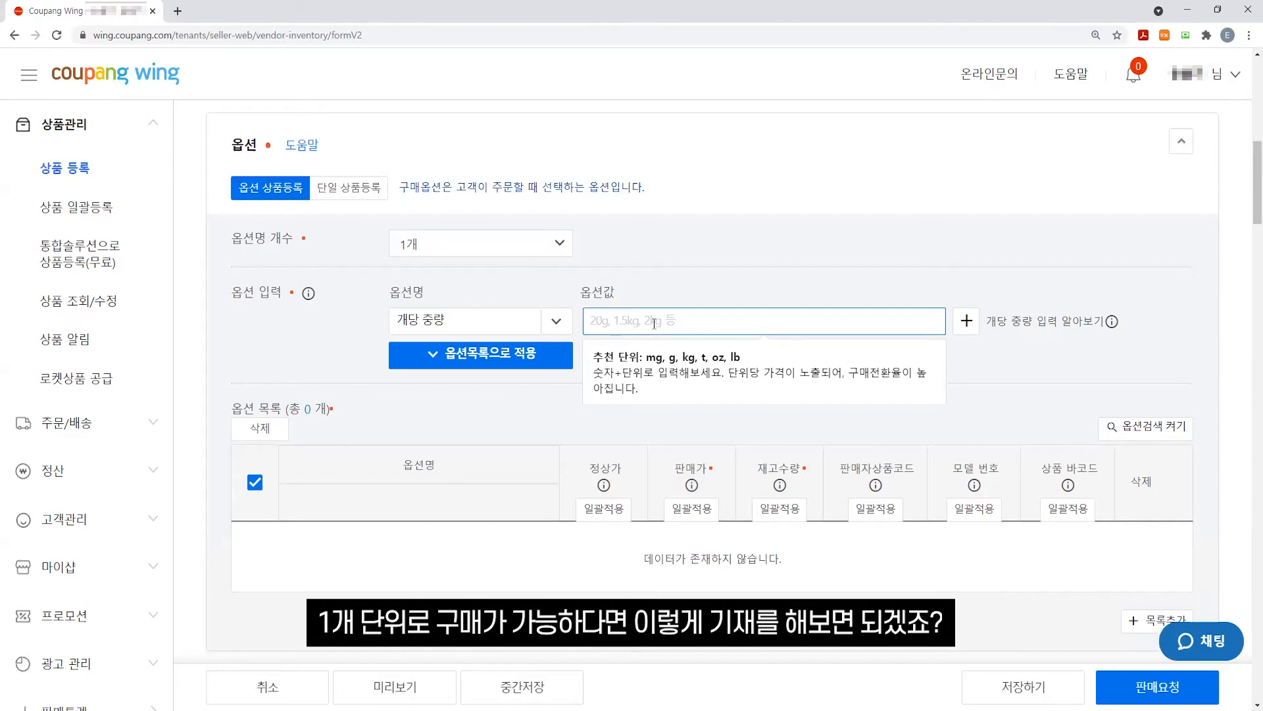
pyautogui.write('1개(200g)')
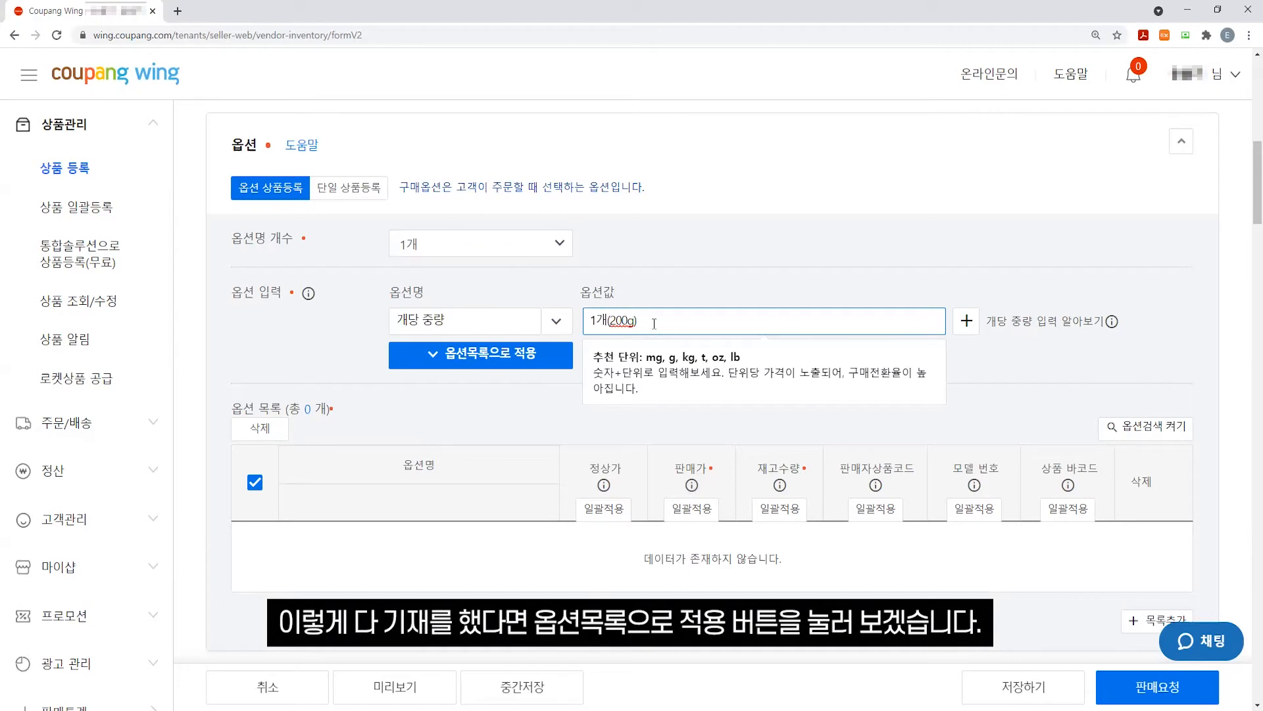
pyautogui.click(490, 367)
pyautogui.scroll(-2, 491, 385)
pyautogui.scroll(-1, 491, 385)
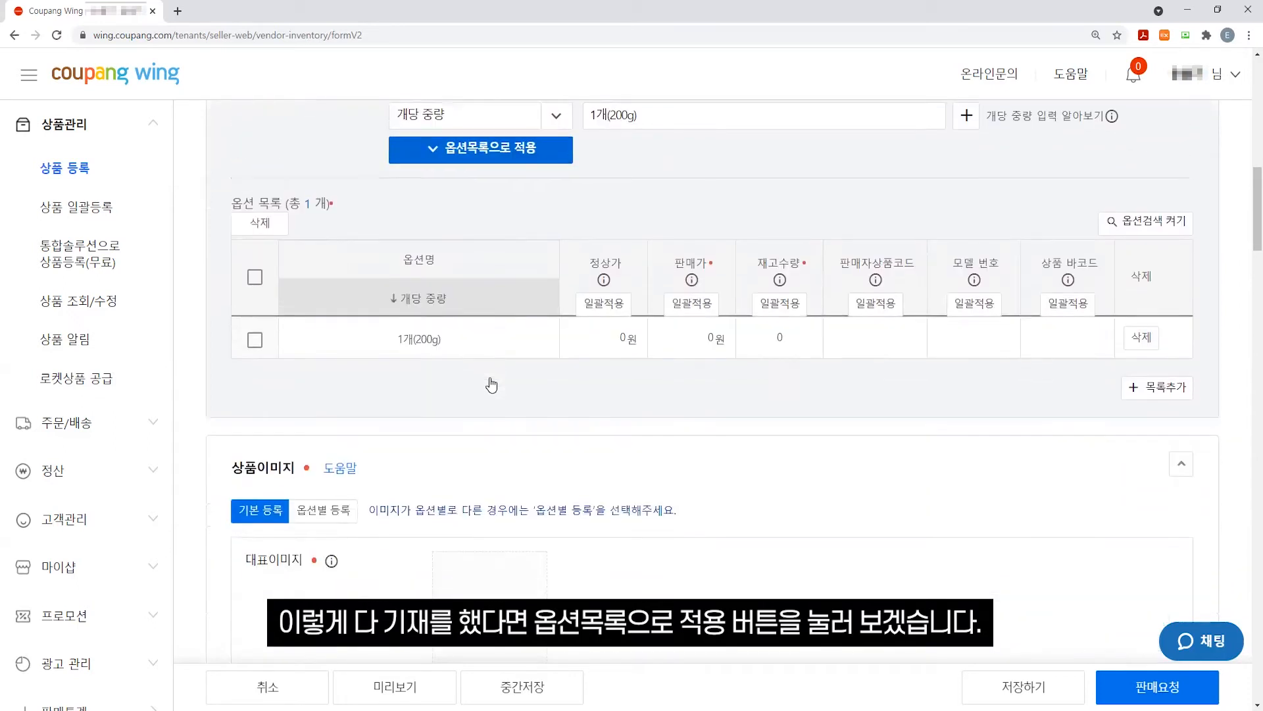
pyautogui.scroll(1, 490, 370)
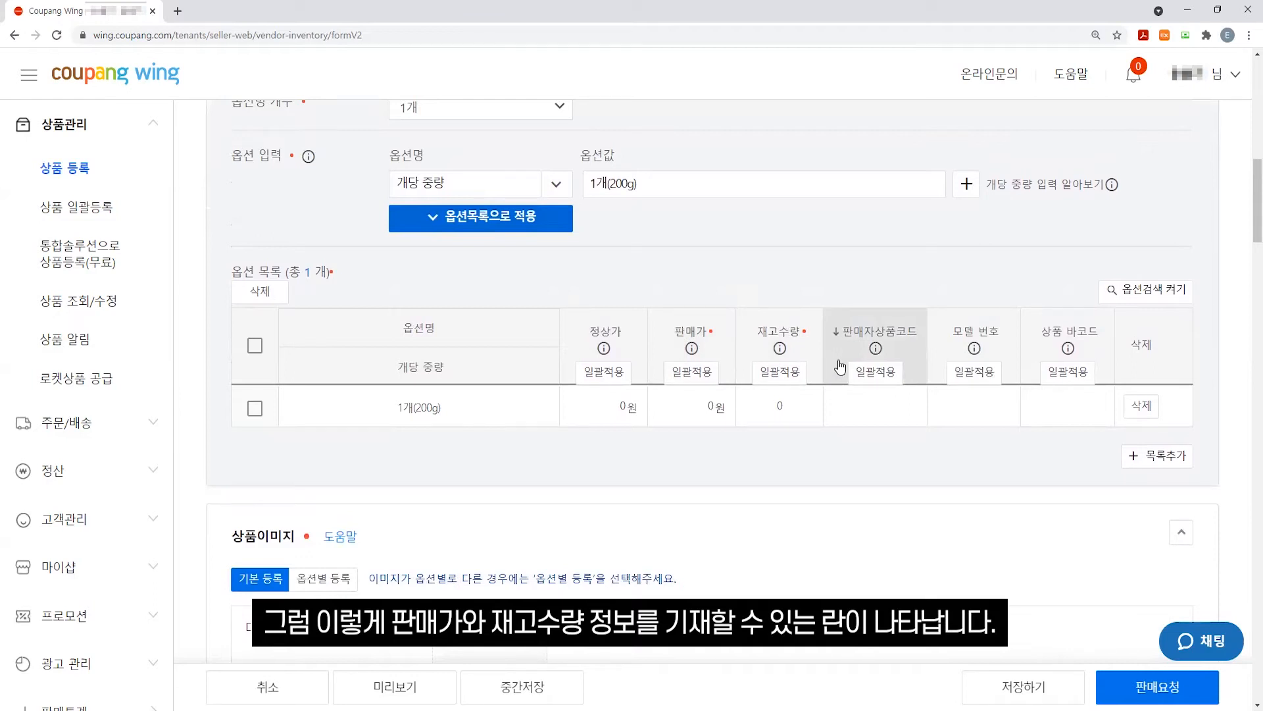
# Give the 1개(200g) option a sale price (판매가) of 10,000 won and a stock quantity (재고수량) of 1,000
pyautogui.click(692, 414)
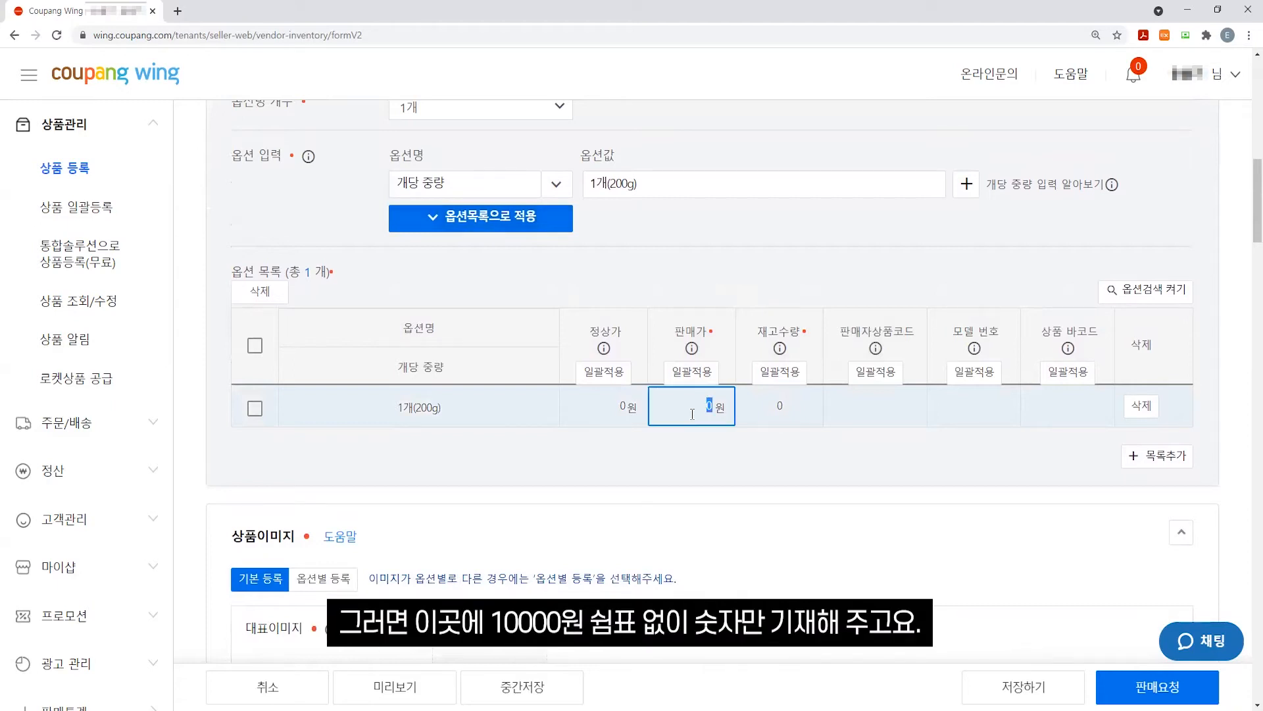
pyautogui.write('1000')
pyautogui.click(780, 406)
pyautogui.write('1000')
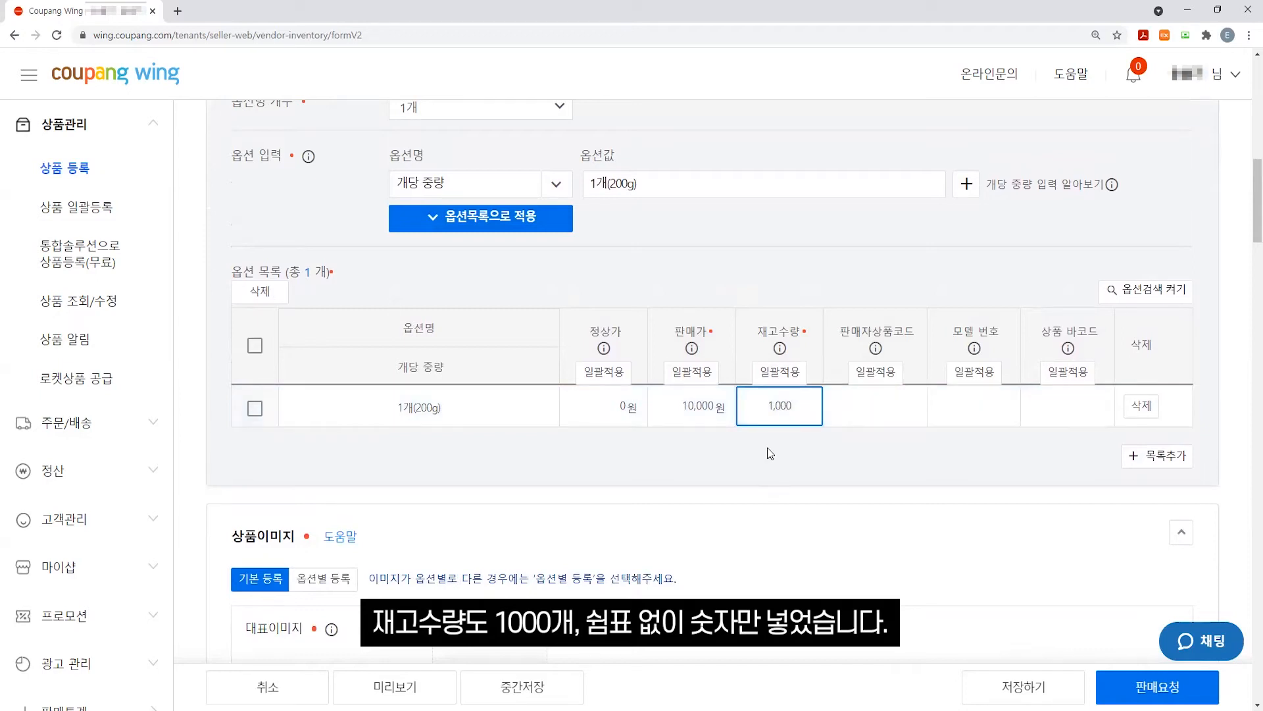
pyautogui.scroll(1, 766, 453)
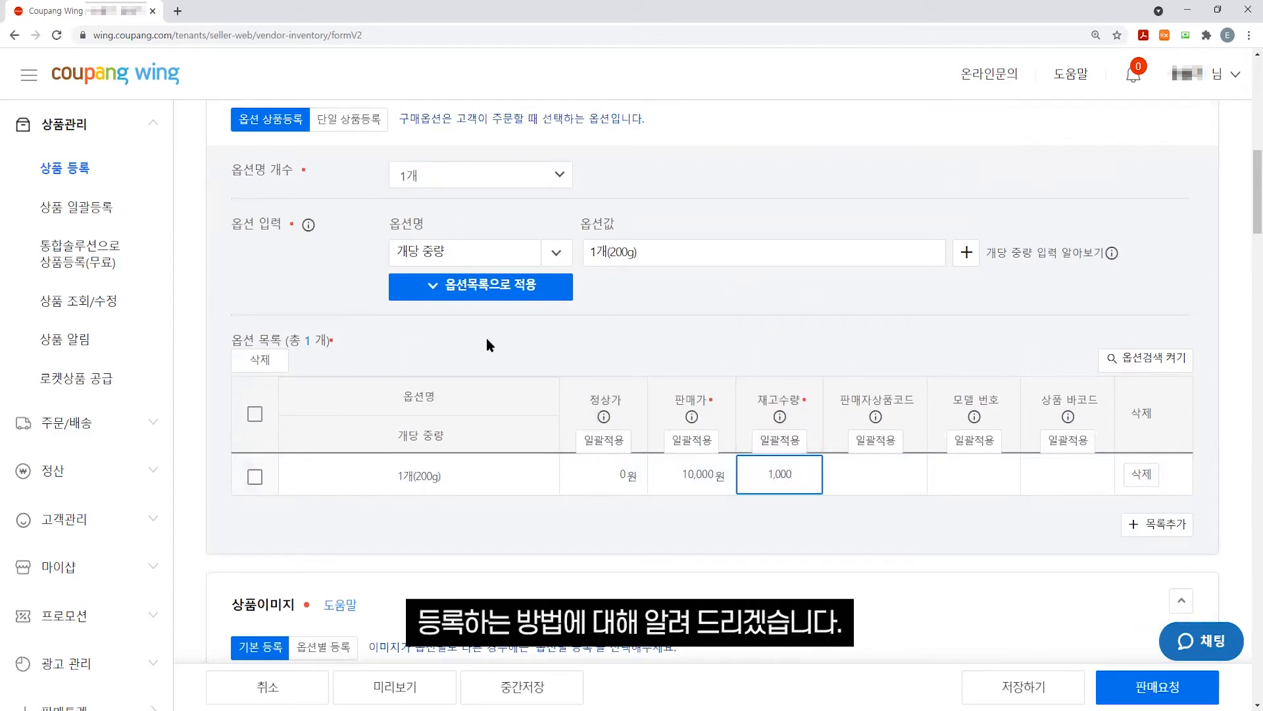
pyautogui.click(583, 338)
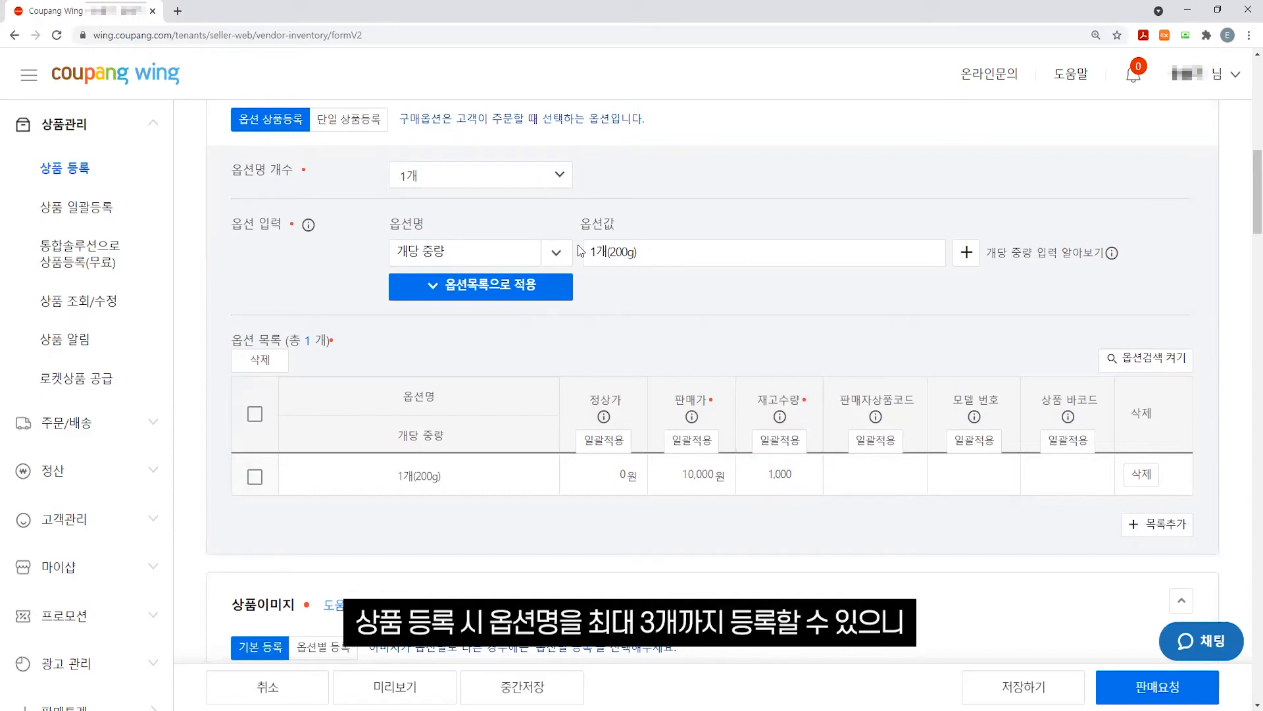
# Set the number of option names to 3개 and define the first option as 종류 with the values 아몬드케익,땅콩케익
pyautogui.click(483, 176)
pyautogui.click(506, 239)
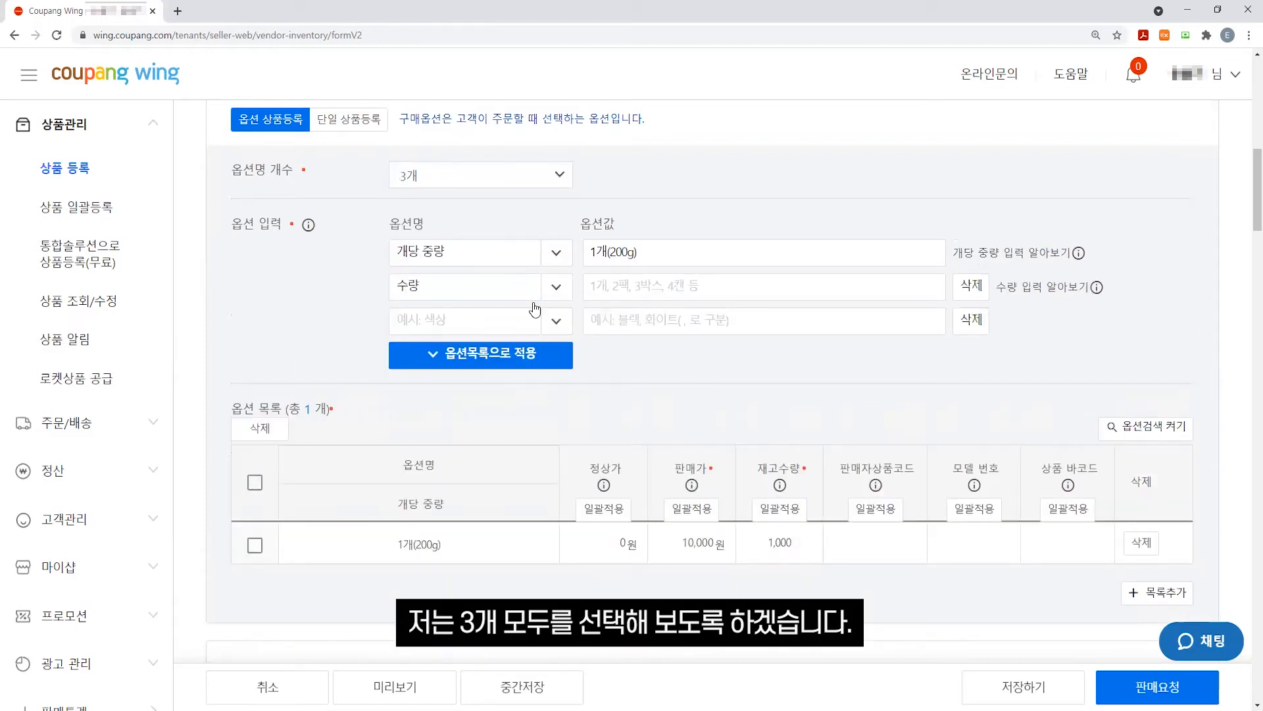
pyautogui.click(486, 250)
pyautogui.write('종류')
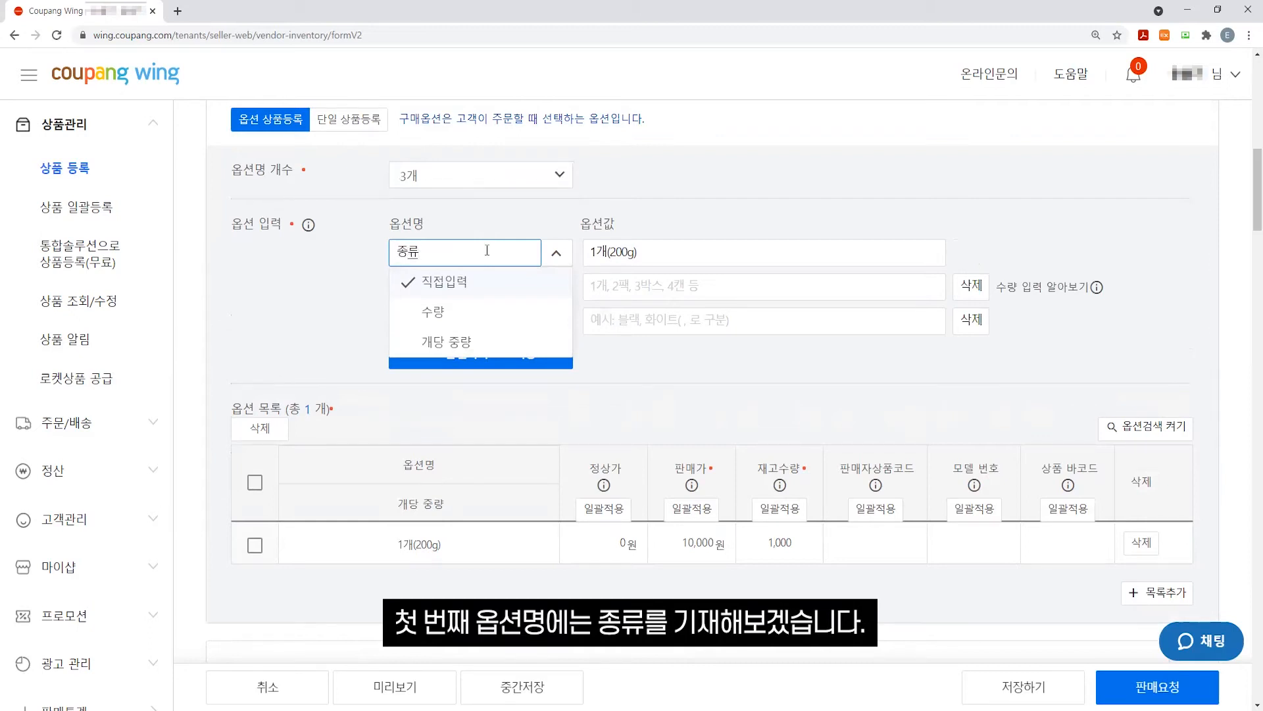
pyautogui.tripleClick(620, 254)
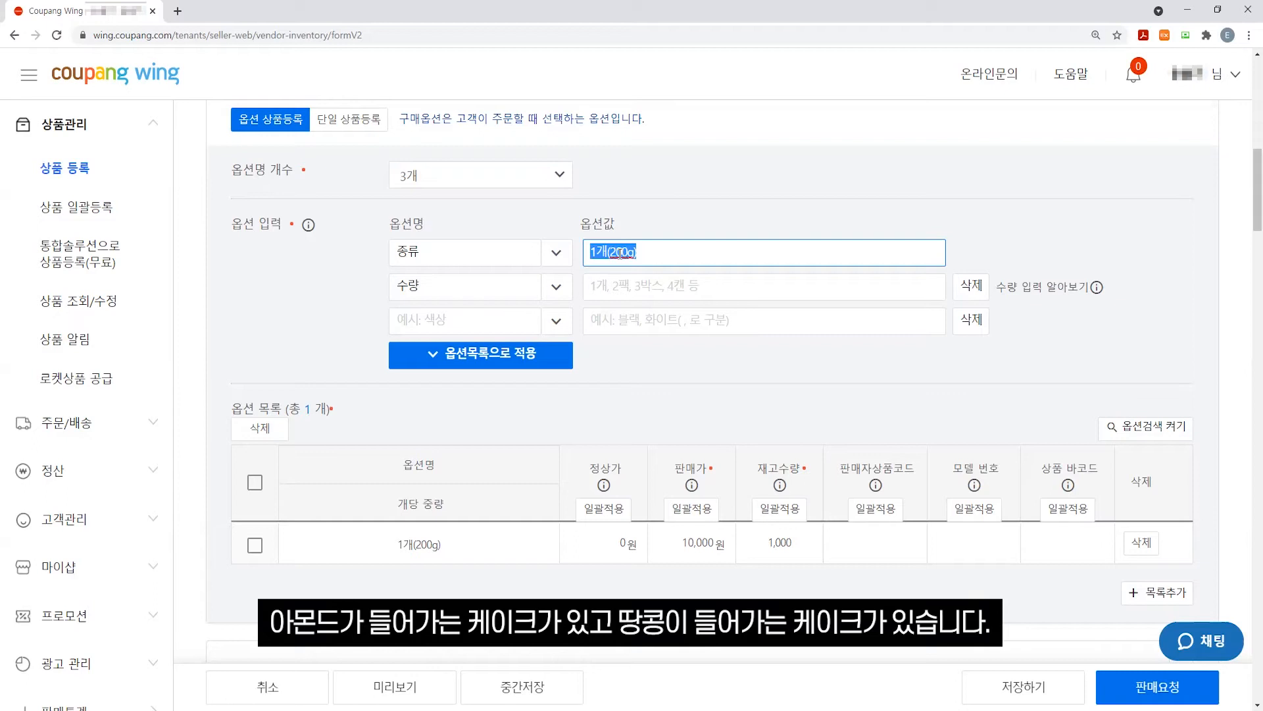
pyautogui.write('아몬드')
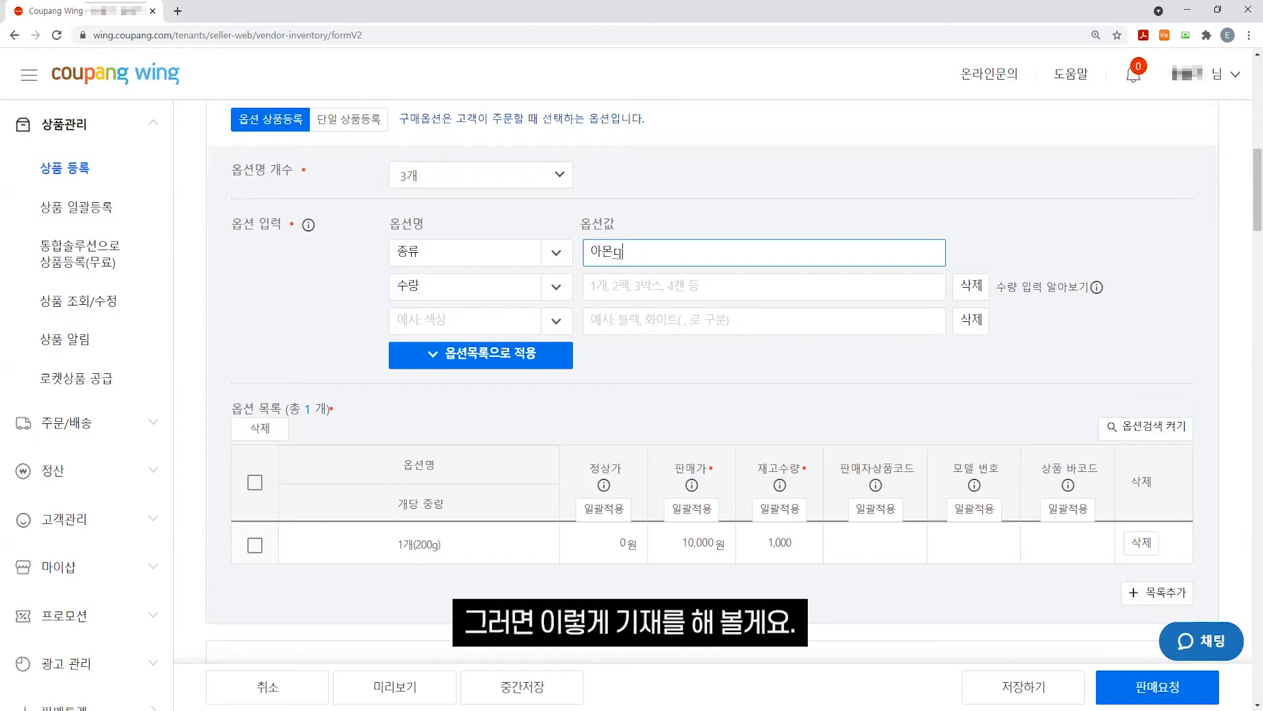
pyautogui.write('케익,땅콩케익')
# Define the second option as 맛 with the values 바나나,녹차,플레인
pyautogui.click(430, 280)
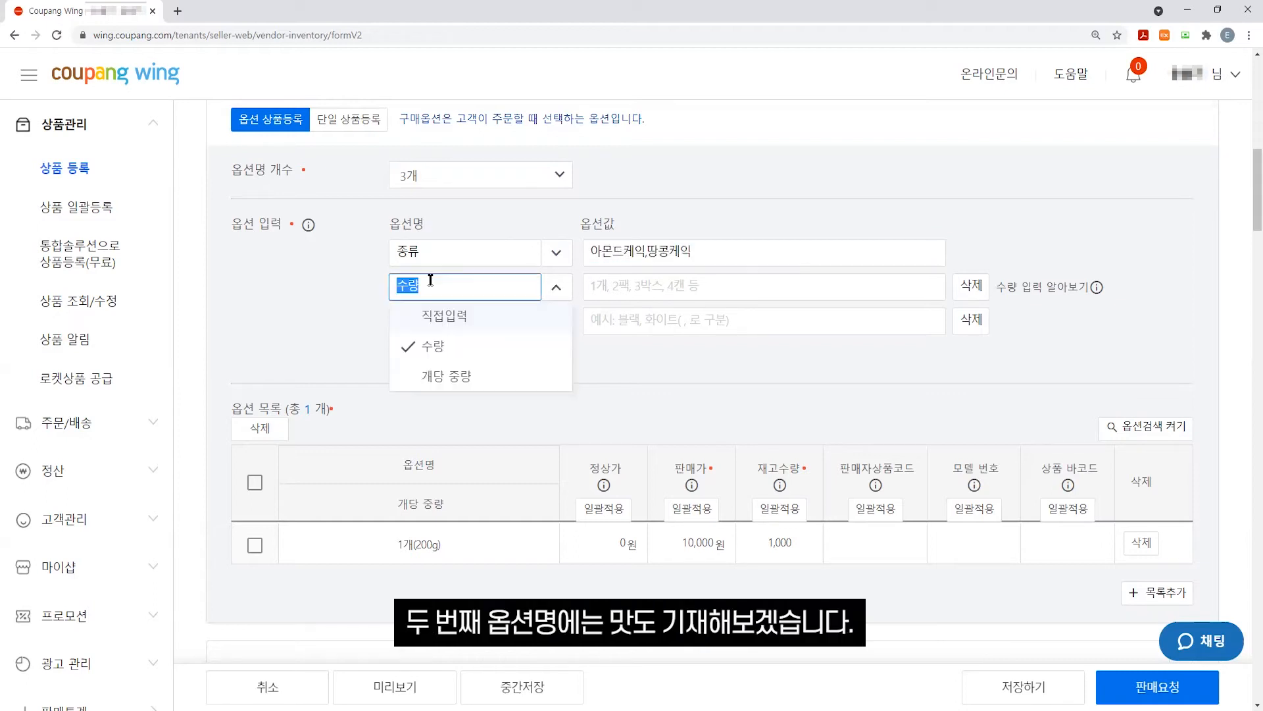
pyautogui.write('맛')
pyautogui.click(629, 289)
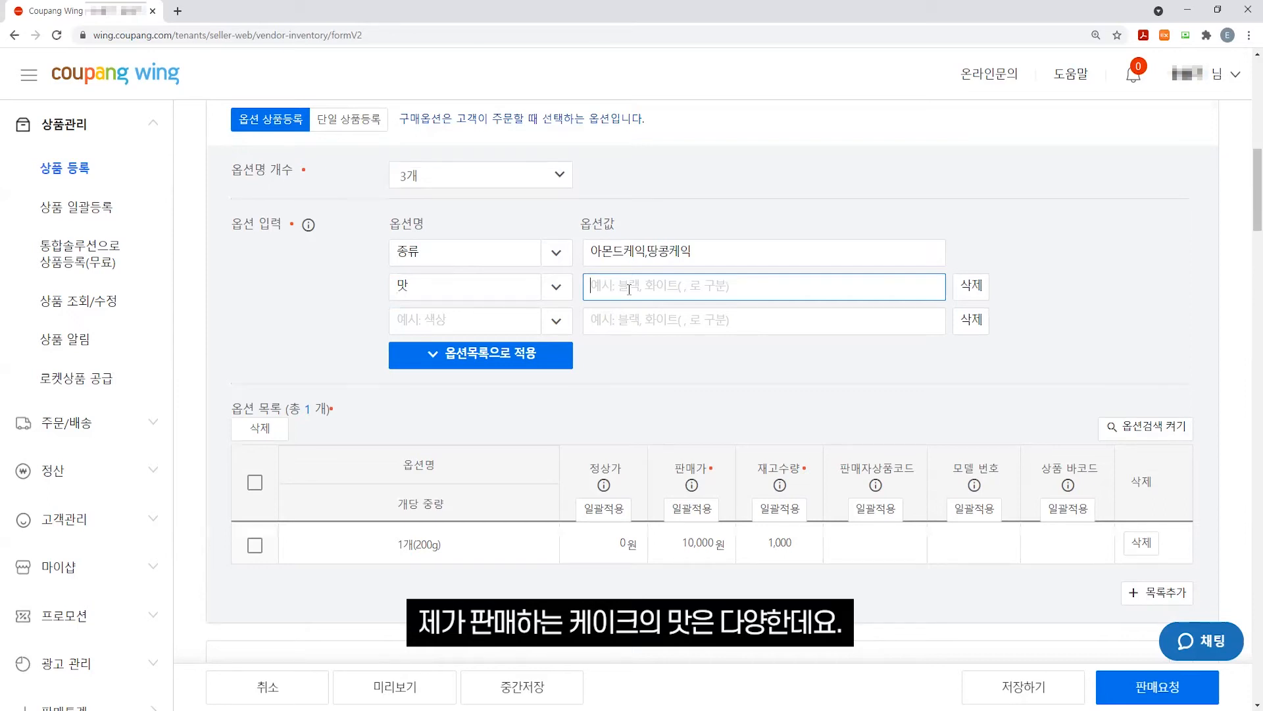
pyautogui.write('바나나,녹차,플레인')
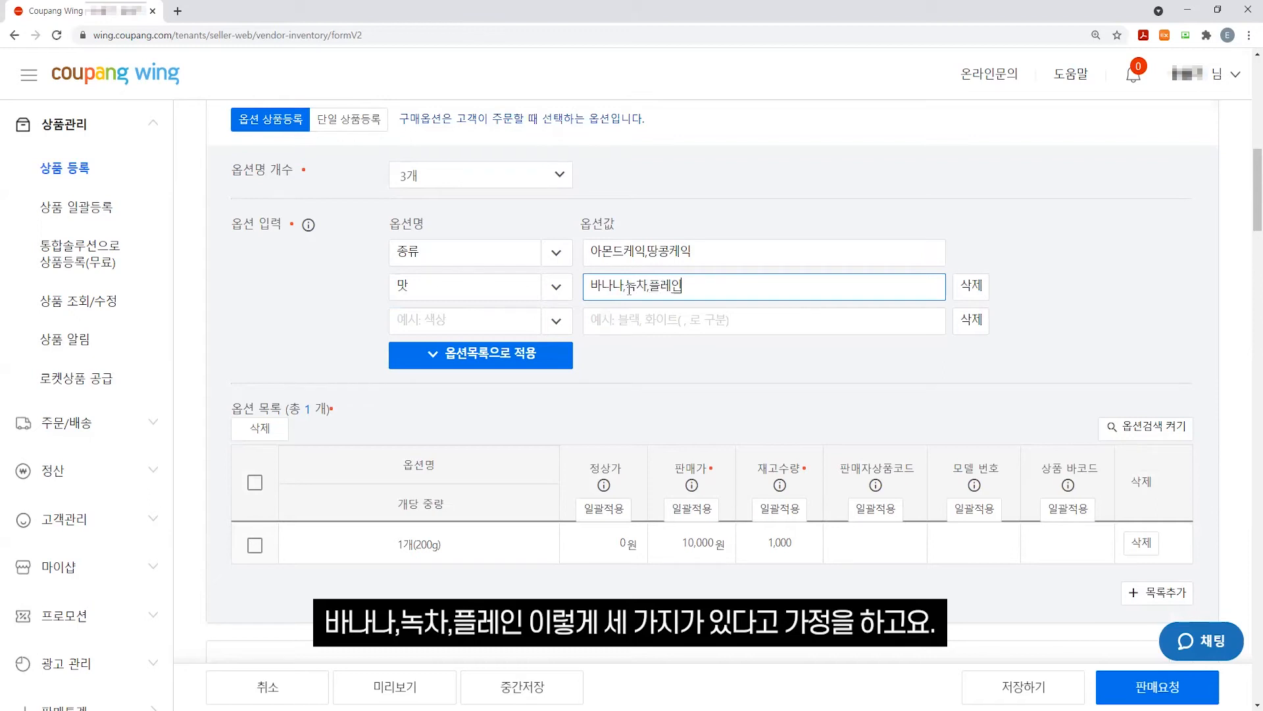
# Define the third option as 중량 with the values 200g,500g
pyautogui.click(449, 320)
pyautogui.write('중량')
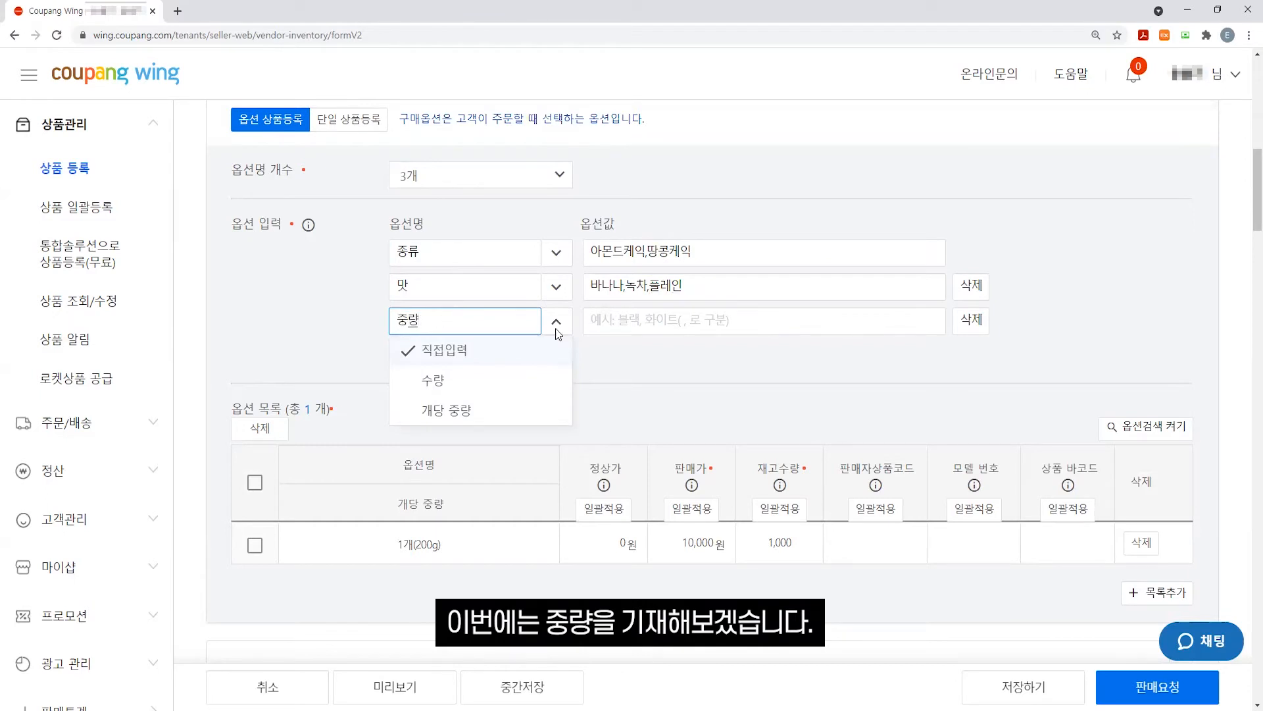
pyautogui.click(599, 322)
pyautogui.write('200g,500g')
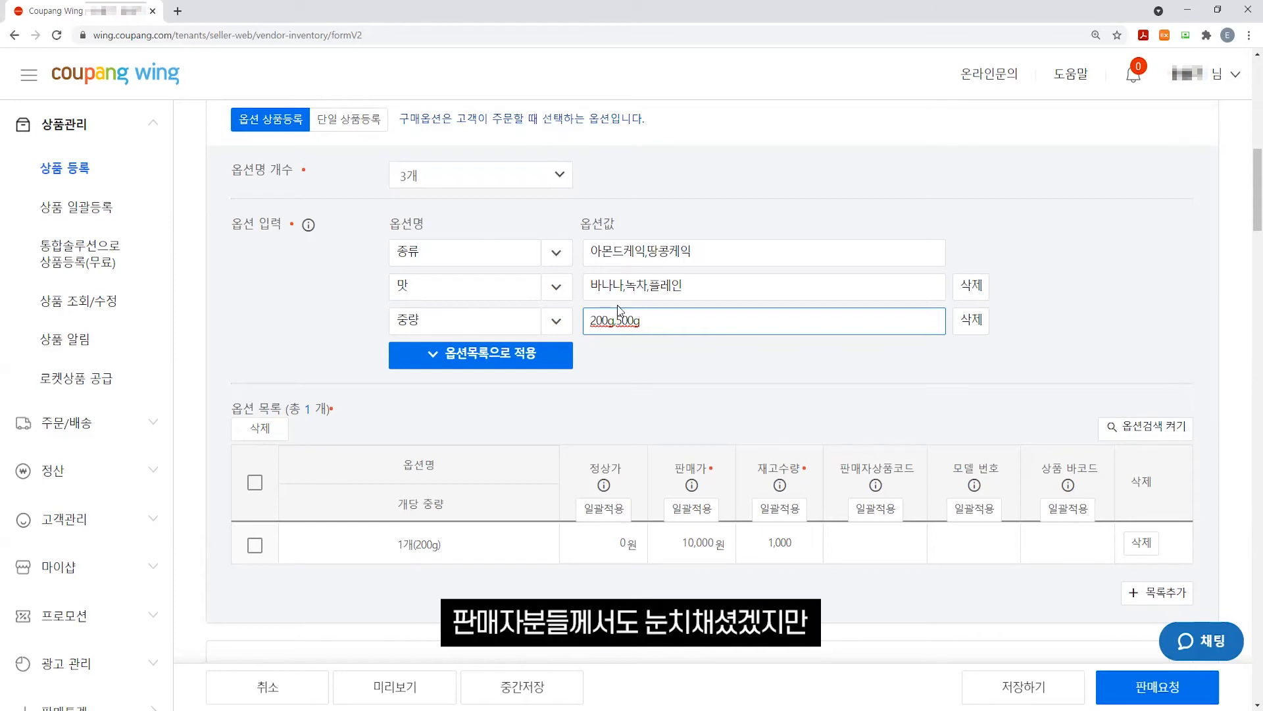
pyautogui.click(644, 252)
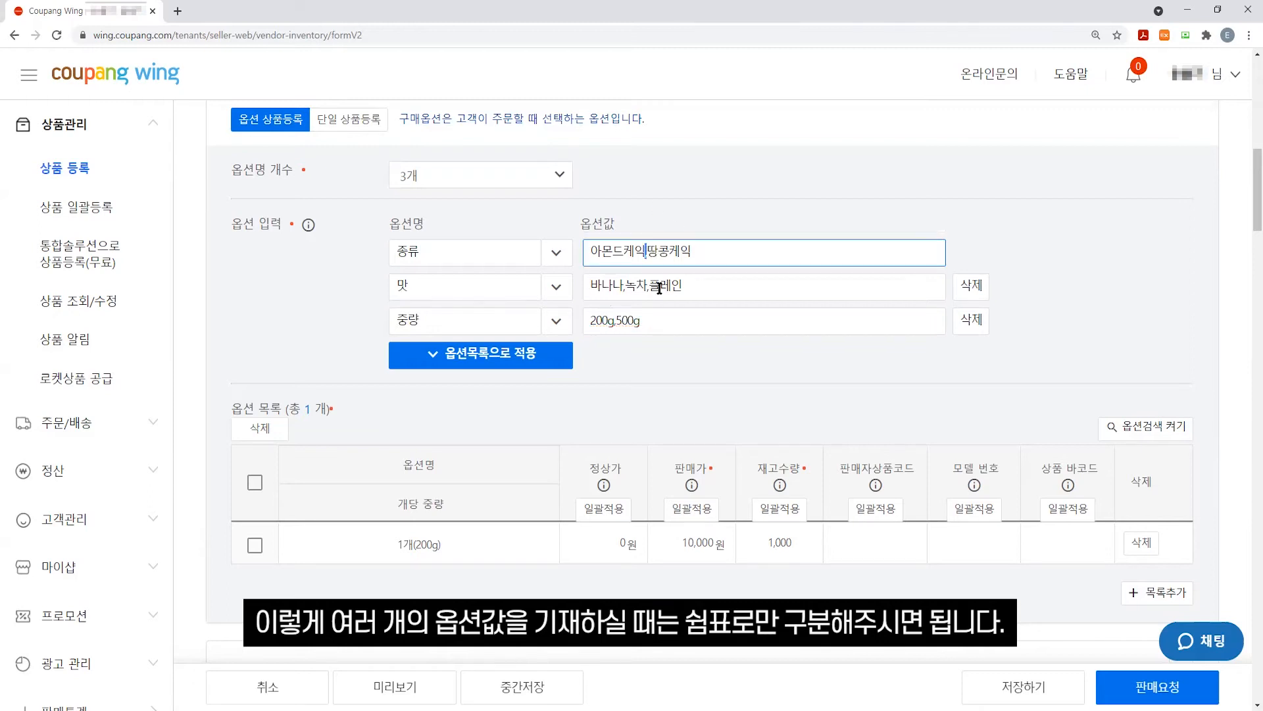
pyautogui.click(654, 320)
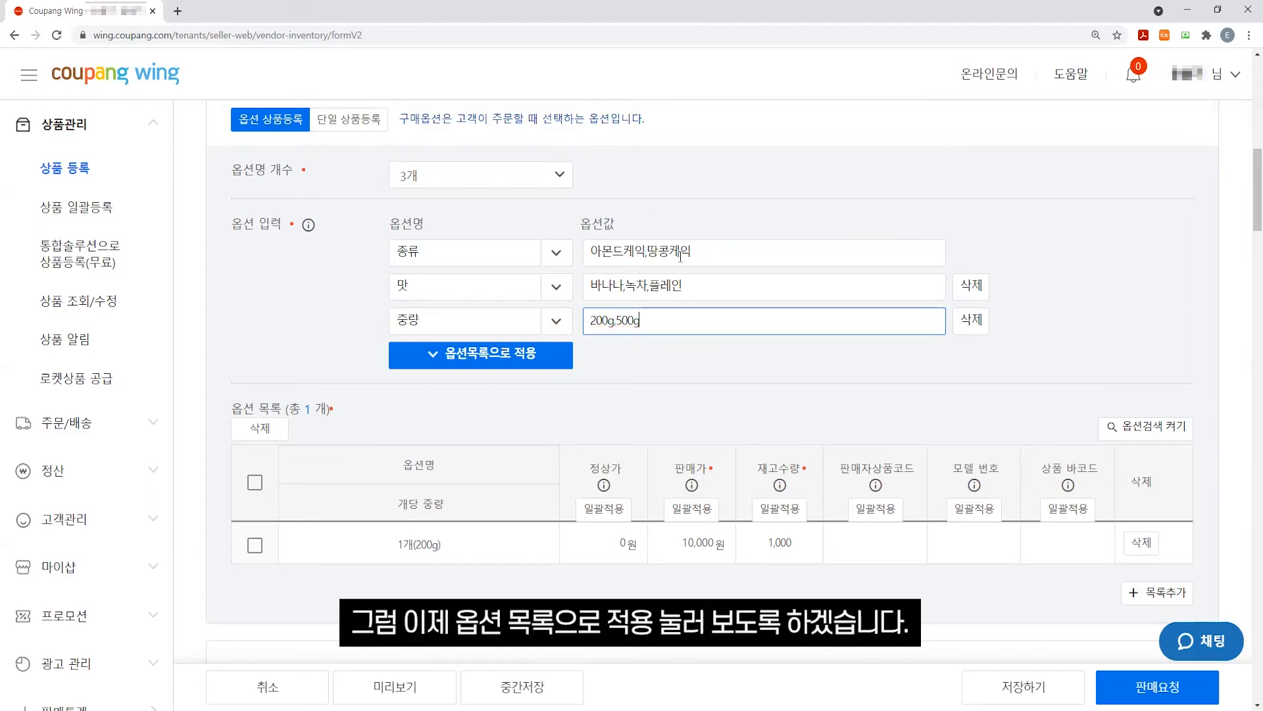
# Apply the three options to the option list and delete the unneeded 땅콩케익 / 플레인 / 500g combination
pyautogui.click(440, 367)
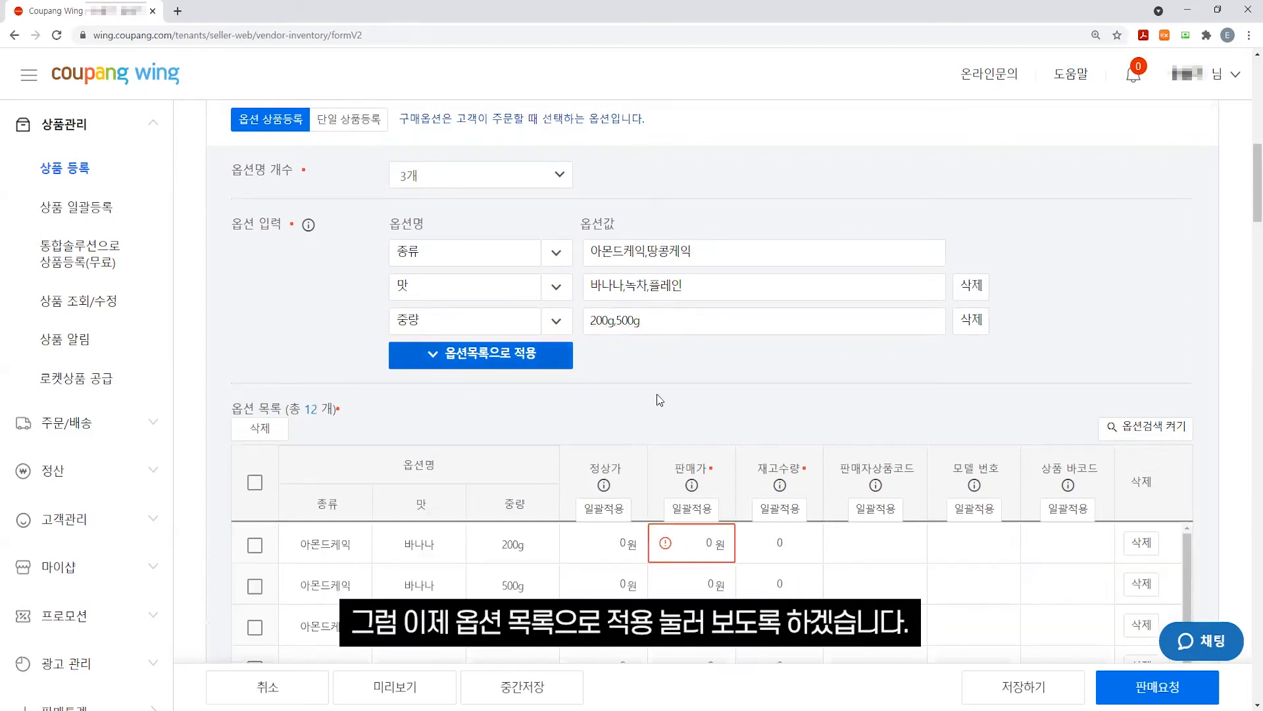
pyautogui.scroll(-4, 658, 398)
pyautogui.scroll(-2, 660, 398)
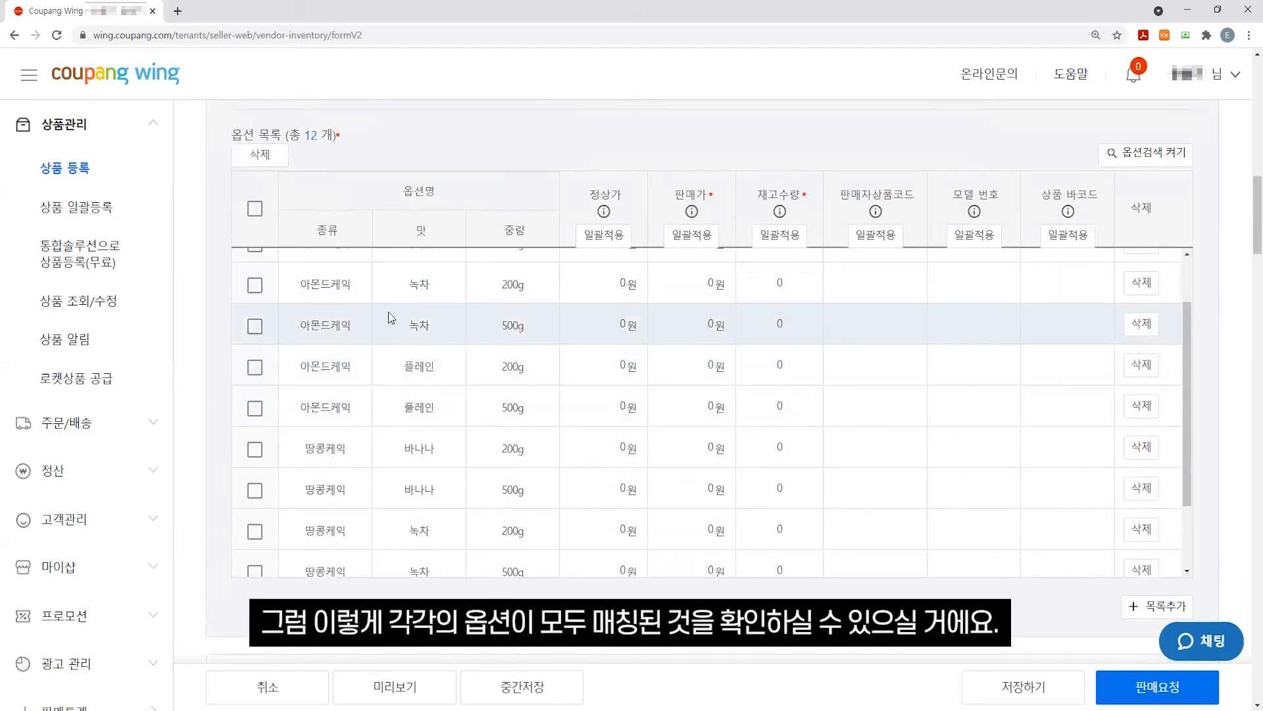
pyautogui.scroll(2, 389, 312)
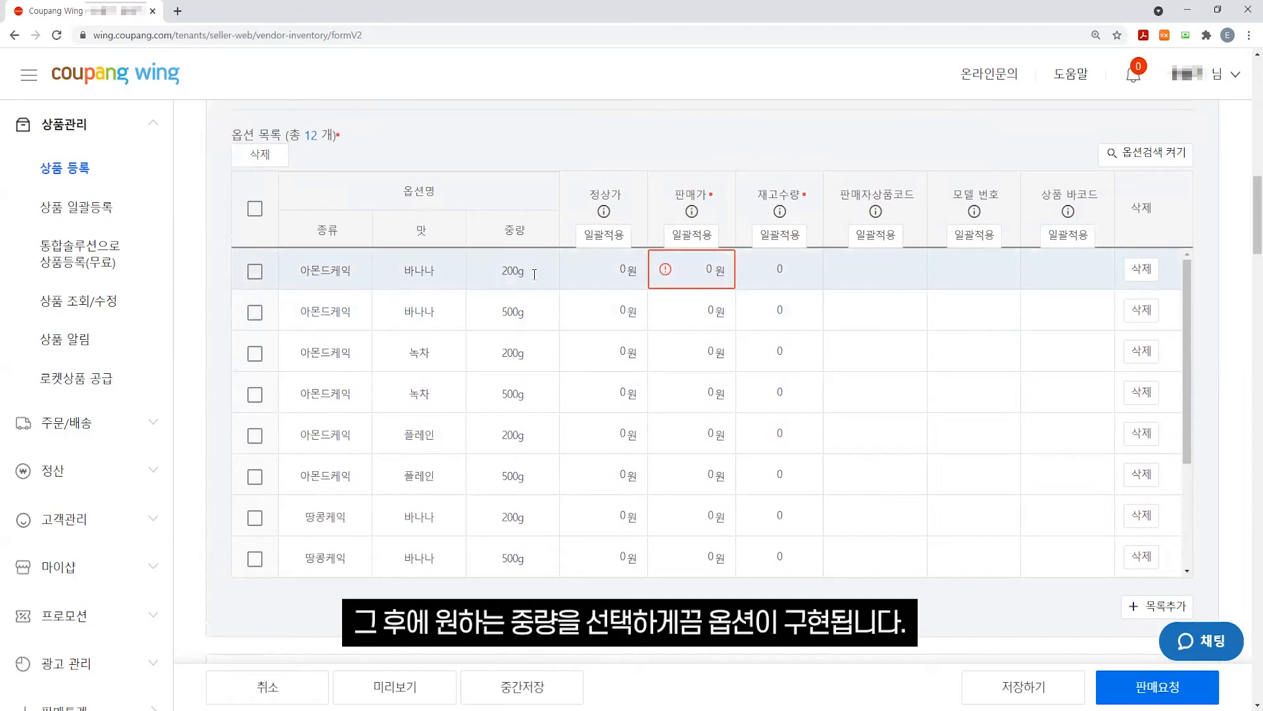
pyautogui.scroll(-3, 928, 428)
pyautogui.scroll(-3, 927, 428)
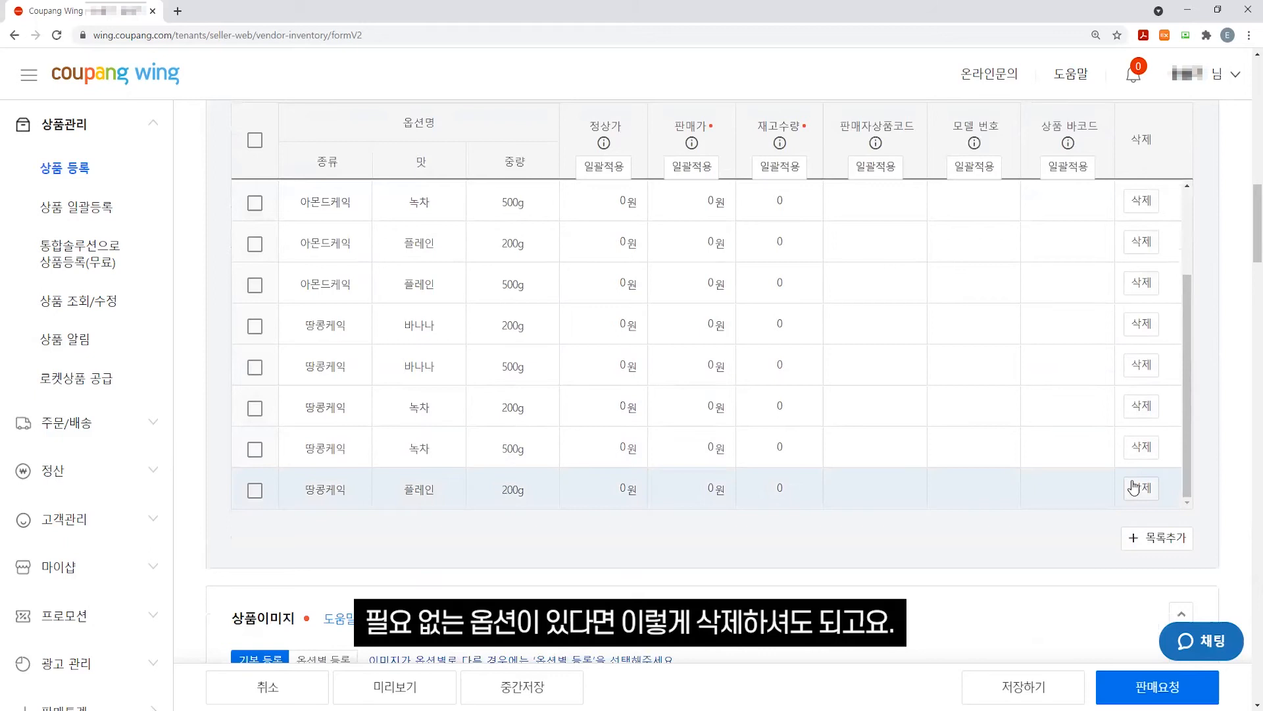
# Add a new row to the option list, enter 땅콩케익 as its 종류, and delete that row again
pyautogui.click(1139, 543)
pyautogui.click(345, 493)
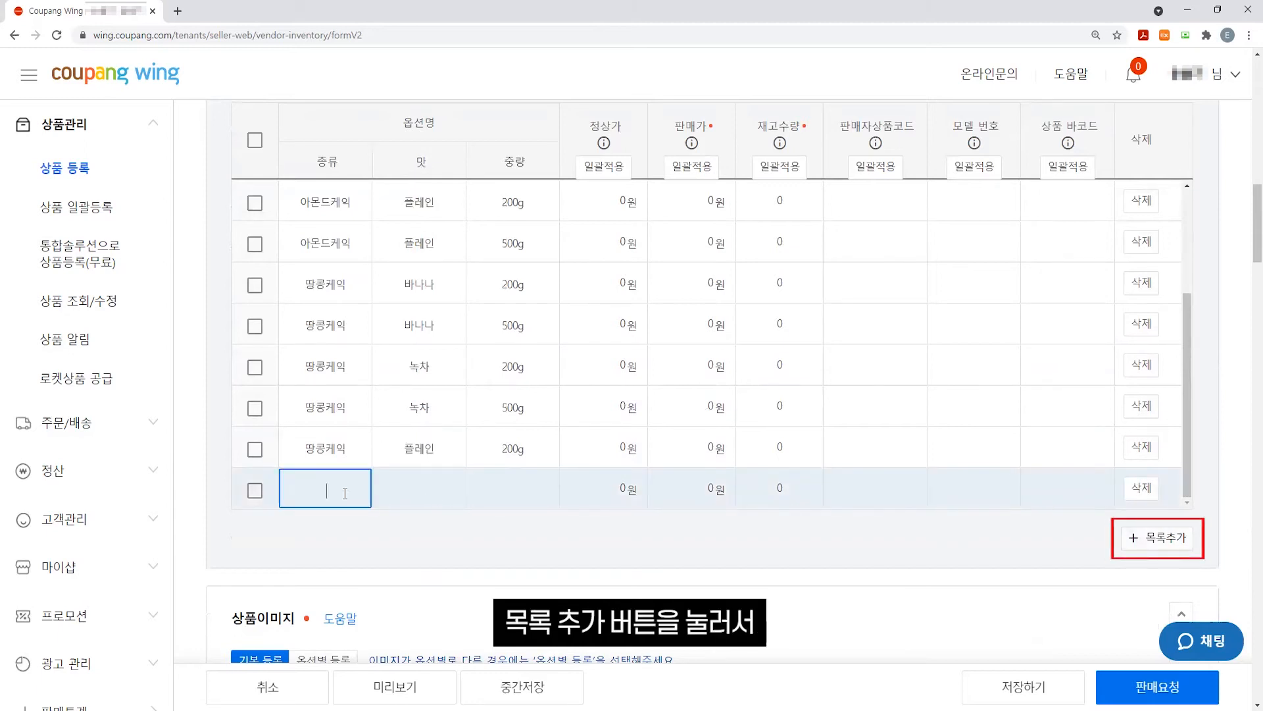
pyautogui.write('Ek')
pyautogui.press('BackSpace')
pyautogui.press('BackSpace')
pyautogui.write('땅콩켕')
pyautogui.write('익')
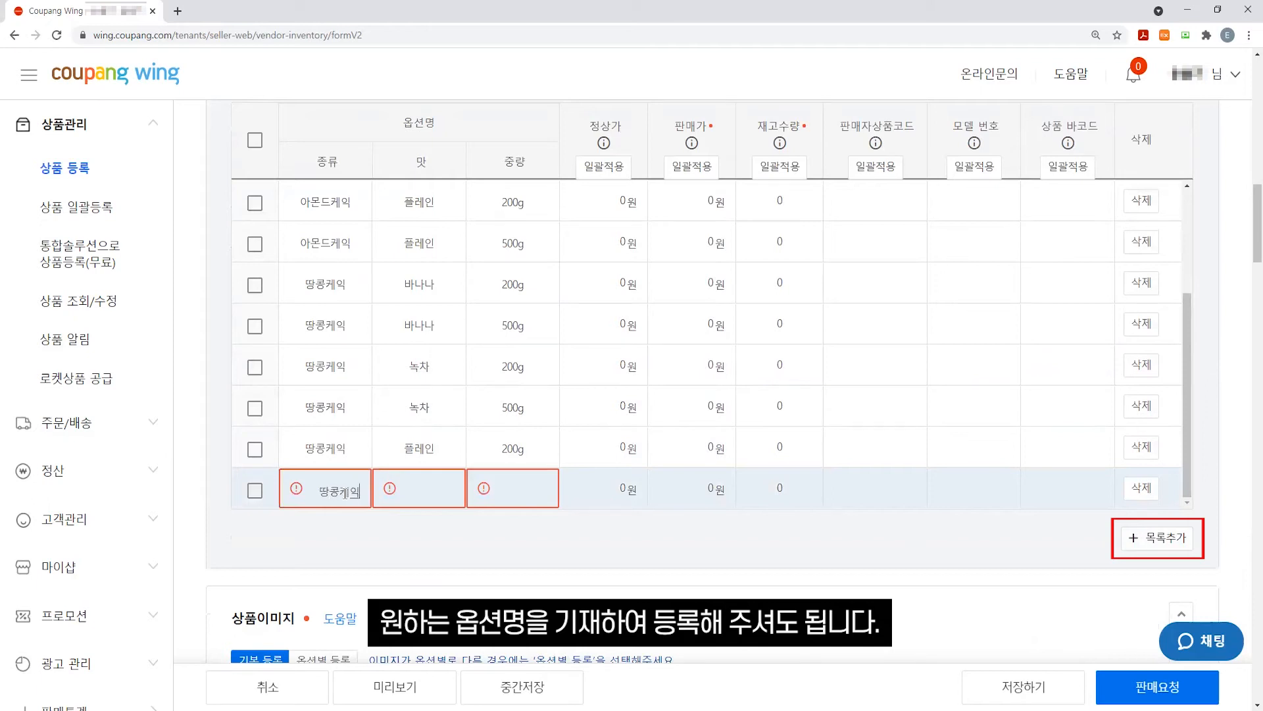
pyautogui.click(1134, 490)
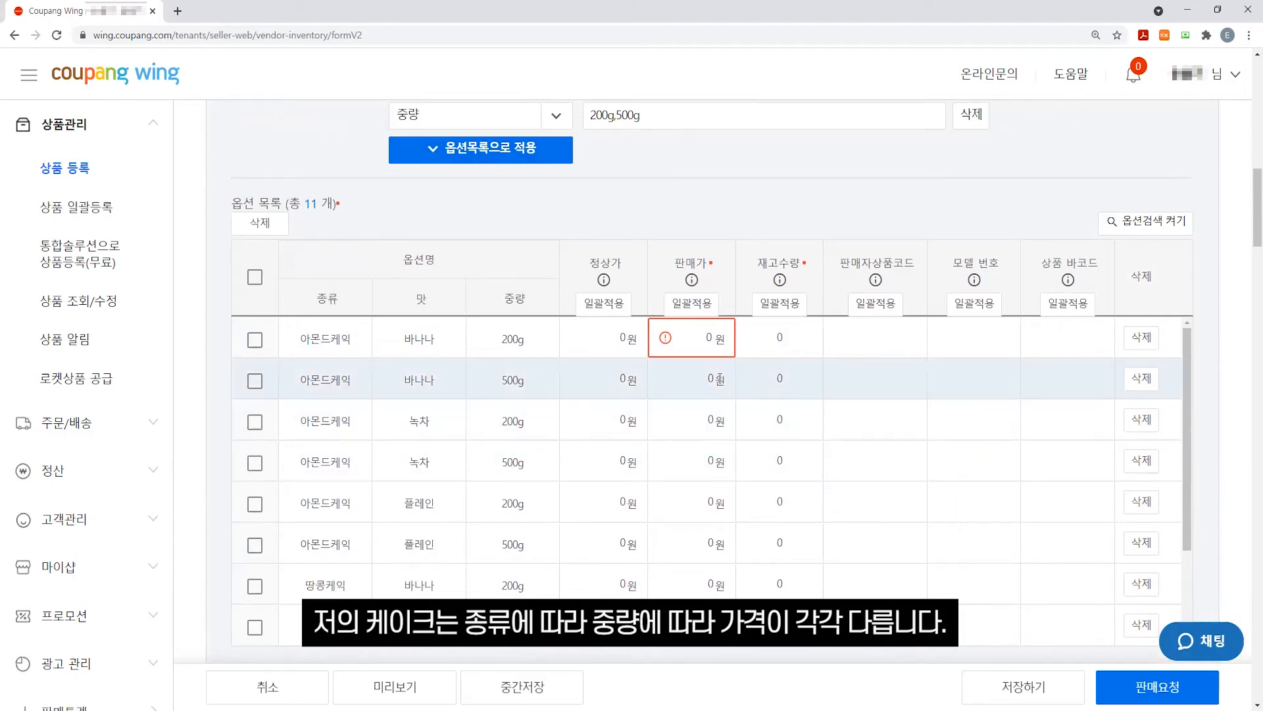
# Turn on option search for the option list and try its search fields for 종류, 맛 and 중량
pyautogui.scroll(-2, 720, 379)
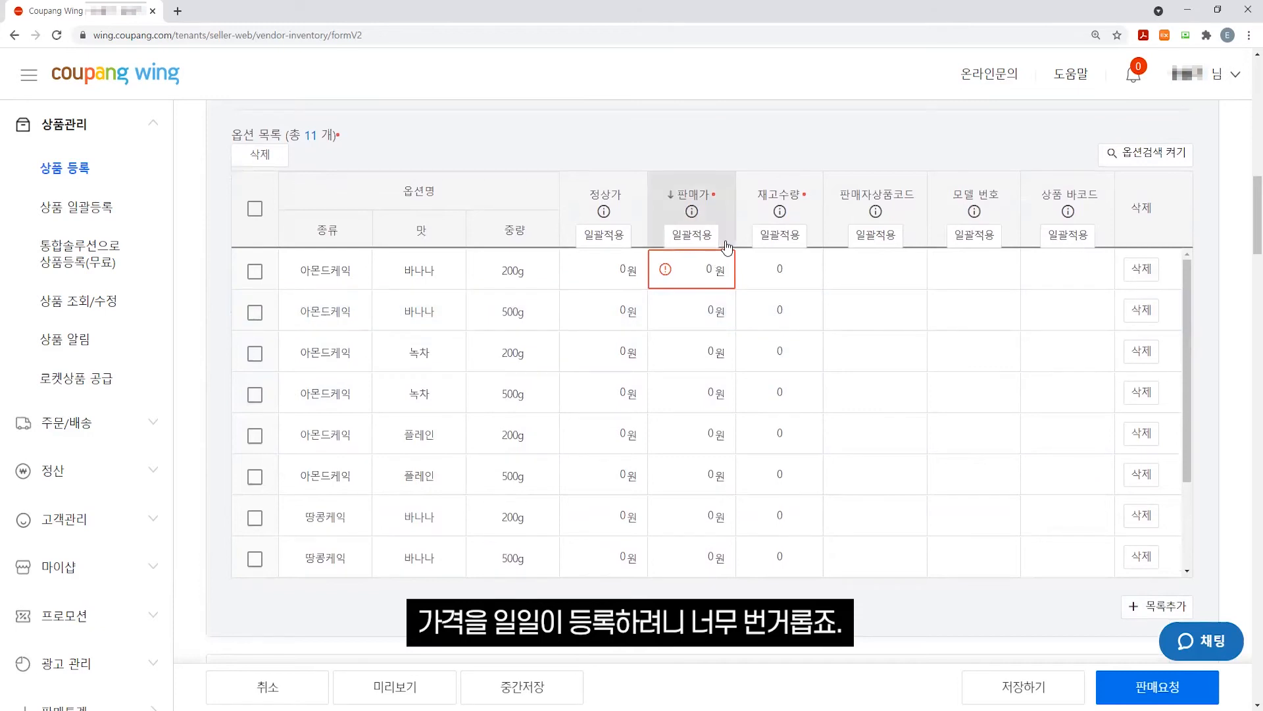
pyautogui.click(1144, 162)
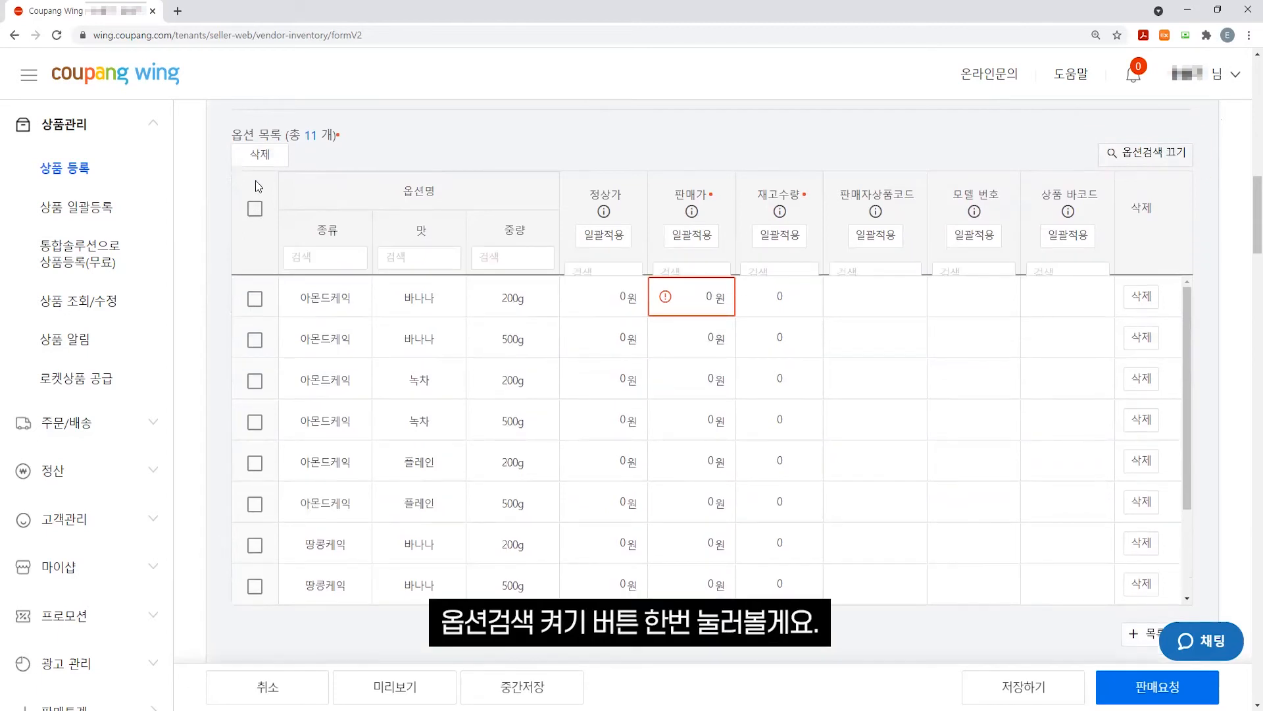
pyautogui.click(297, 261)
pyautogui.click(390, 260)
pyautogui.click(534, 260)
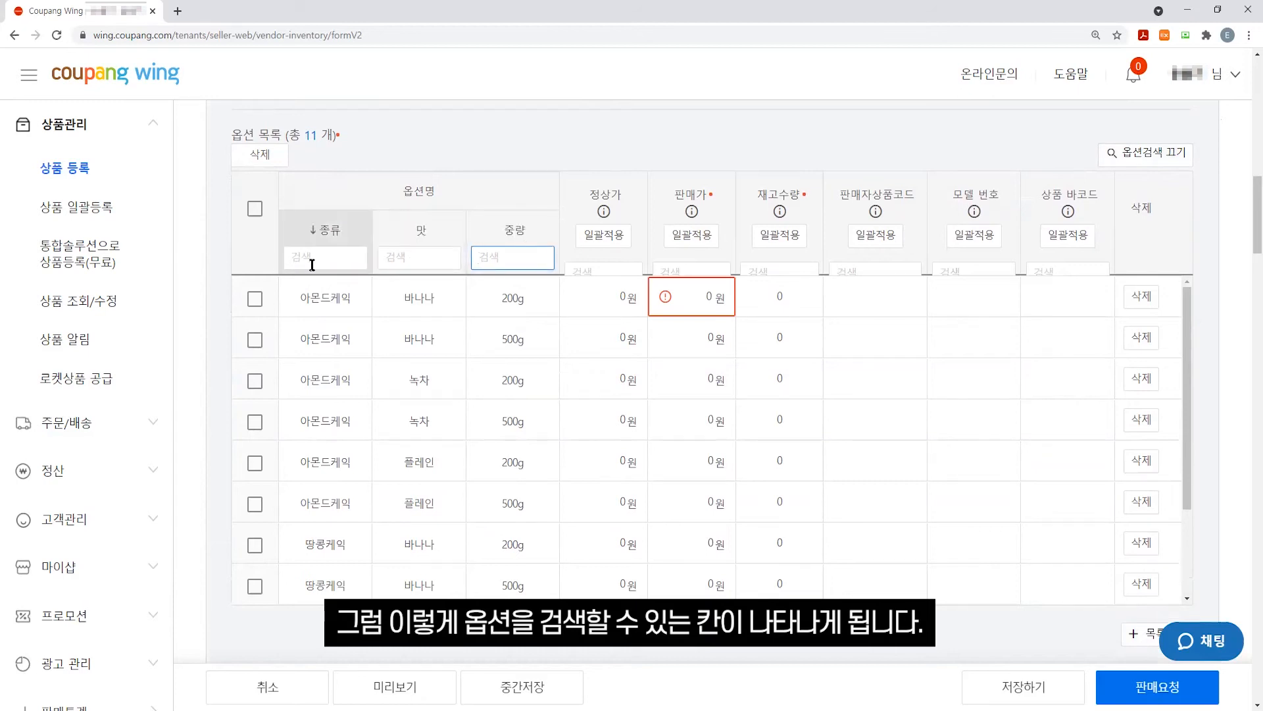
# Filter the option list to entries whose 종류 contains 아몬드 and whose 중량 contains 200
pyautogui.click(313, 265)
pyautogui.write('아몬드')
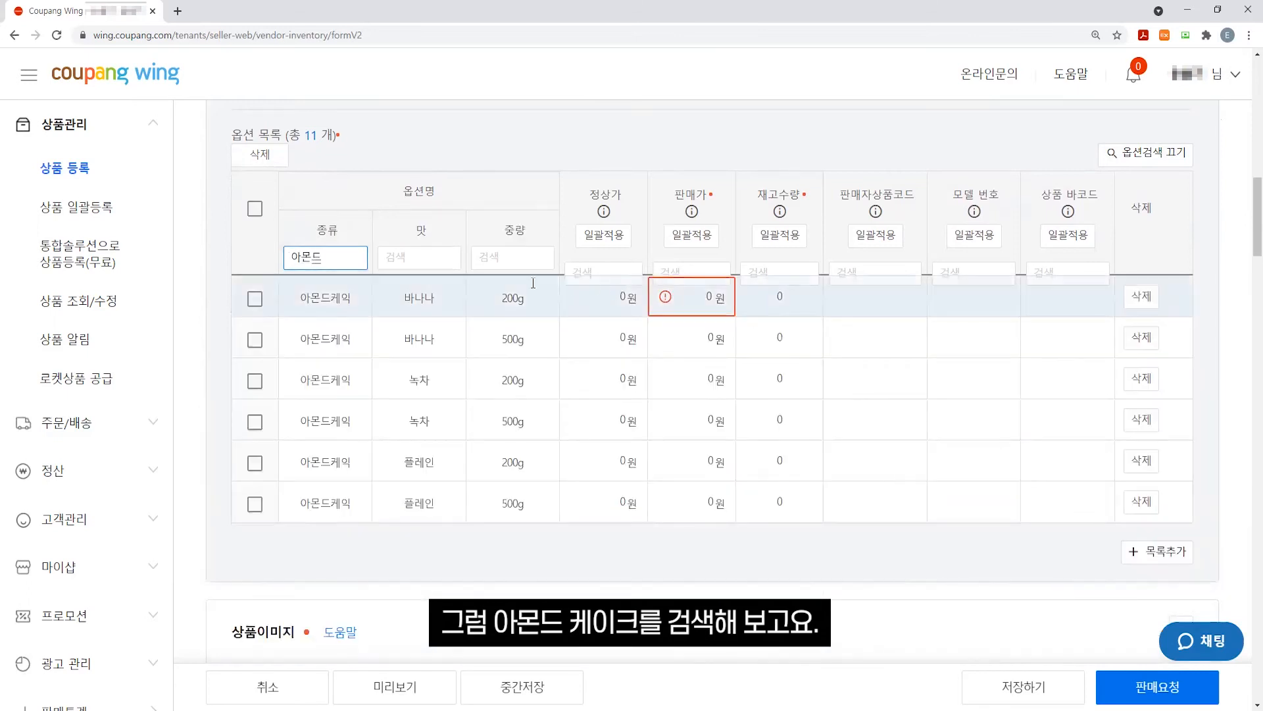
pyautogui.click(497, 256)
pyautogui.write('200')
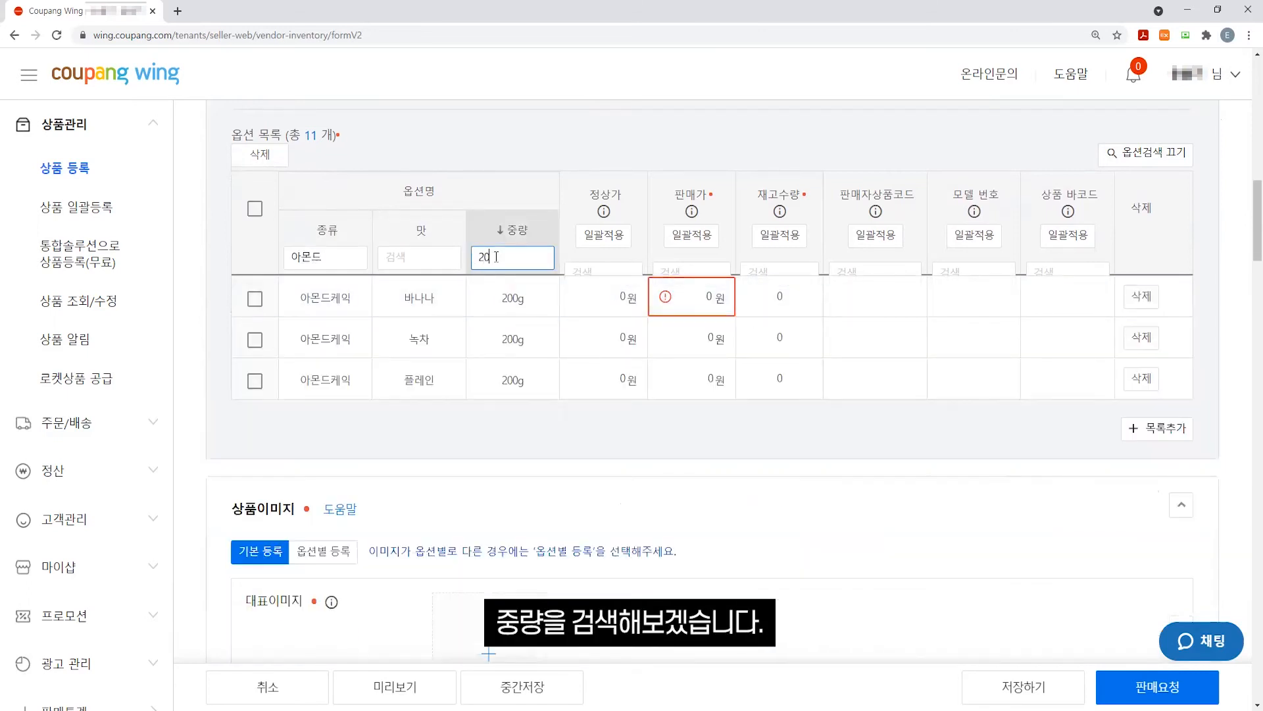
# Select all the filtered 200g almond cake options and bulk-apply a 판매가 of 20000 won to them
pyautogui.click(254, 210)
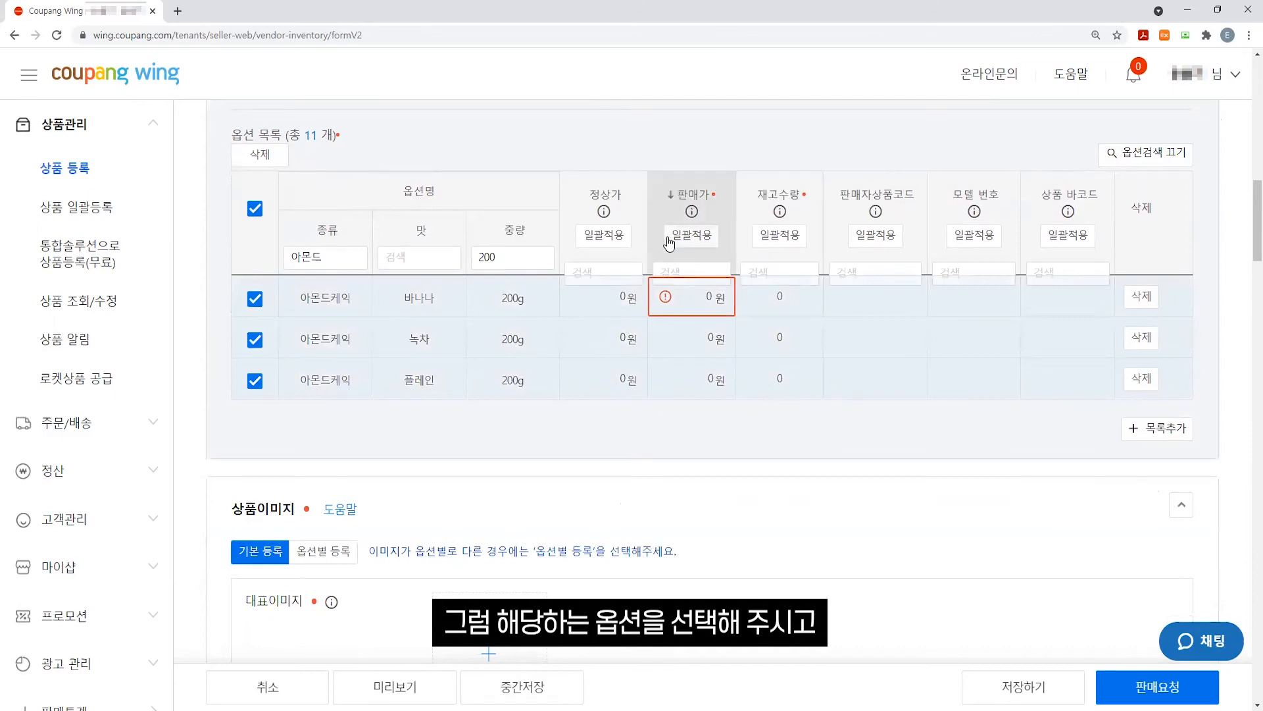
pyautogui.click(669, 238)
pyautogui.click(738, 310)
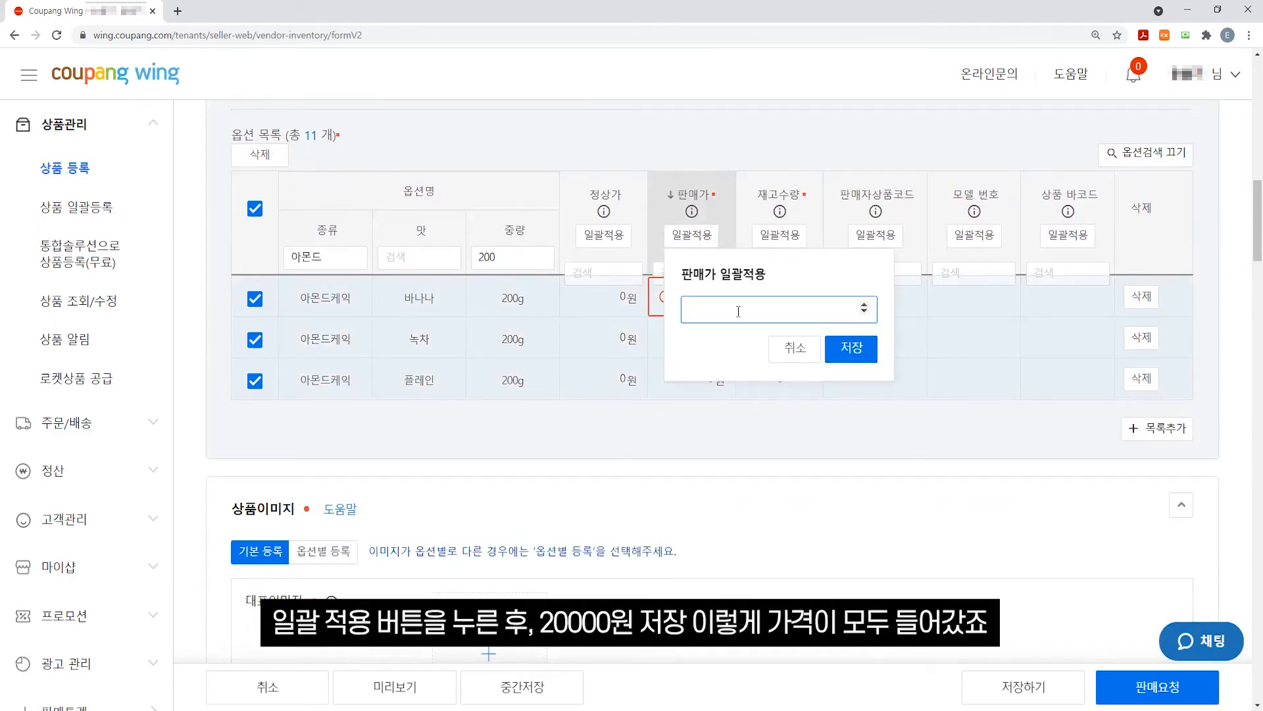
pyautogui.write('20000')
pyautogui.click(850, 349)
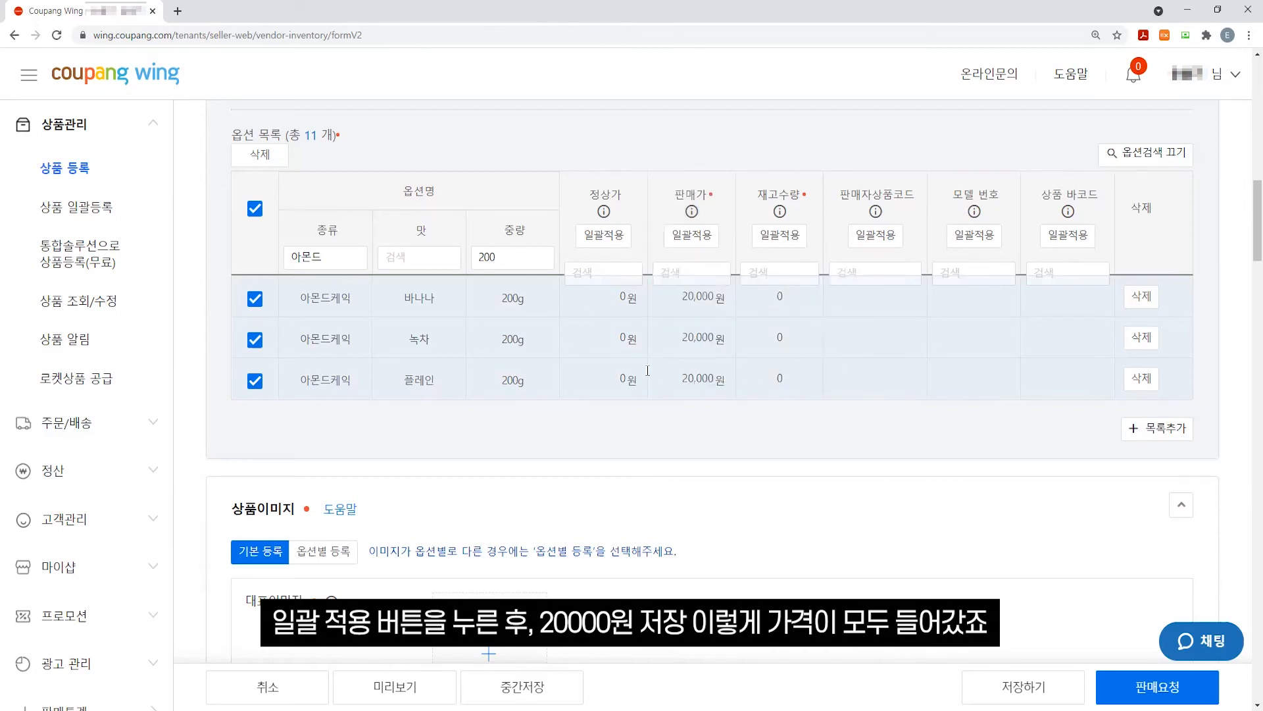
# Change the 중량 search term to 500 while keeping the 아몬드 filter on 종류
pyautogui.click(506, 257)
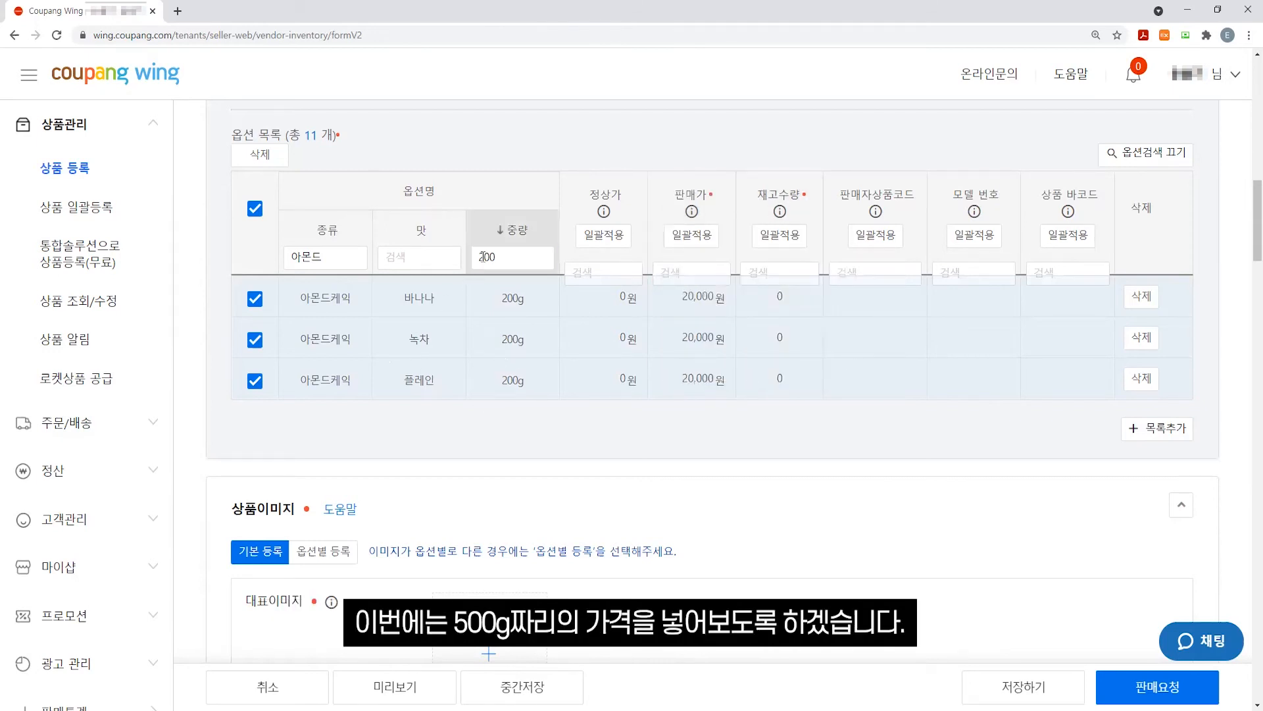
pyautogui.press('Left')
pyautogui.press('Left')
pyautogui.press('BackSpace')
pyautogui.write('5')
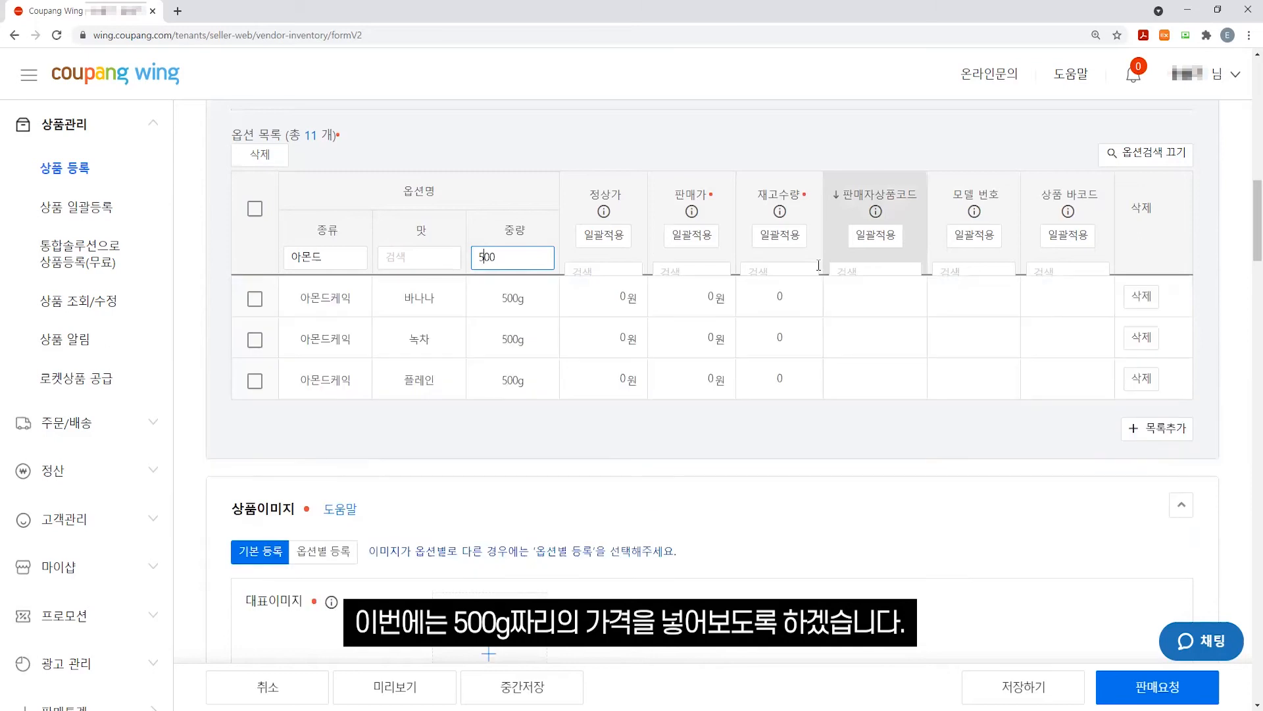
# Select all the filtered 500g almond cake options and bulk-apply a 판매가 of 25000 won to them
pyautogui.click(251, 210)
pyautogui.click(254, 209)
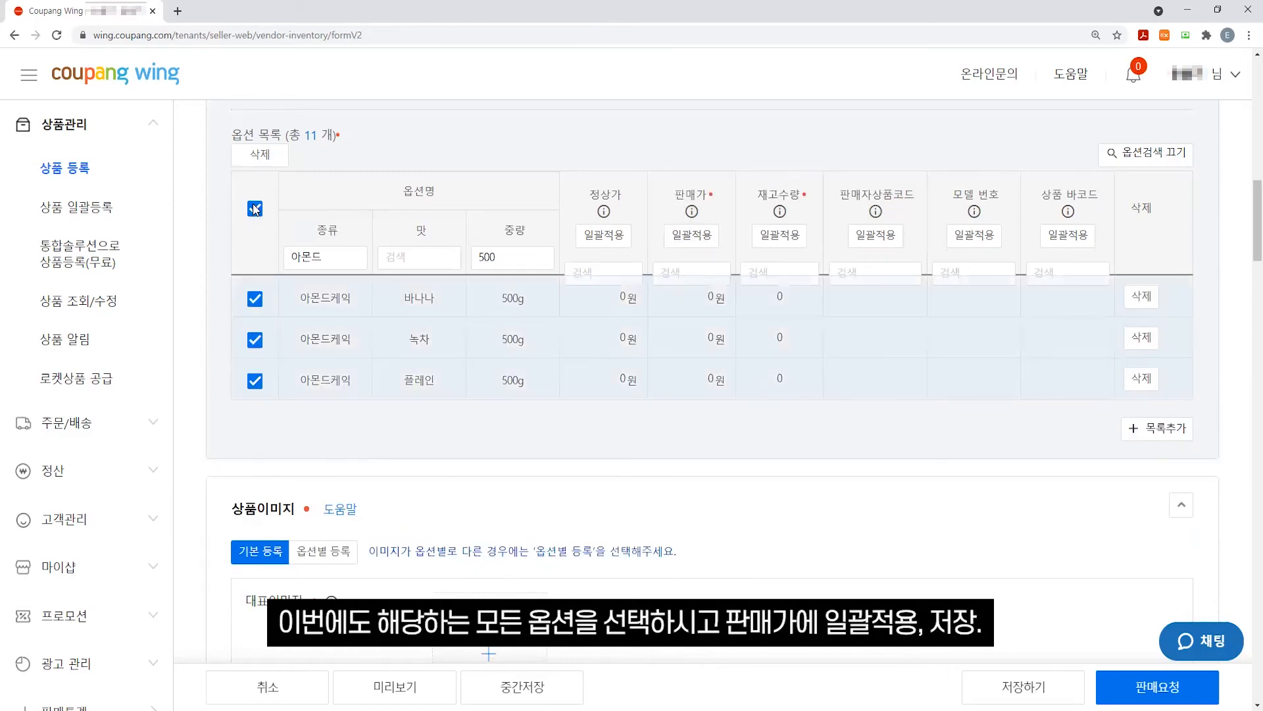
pyautogui.click(690, 237)
pyautogui.write('25000')
pyautogui.press('Return')
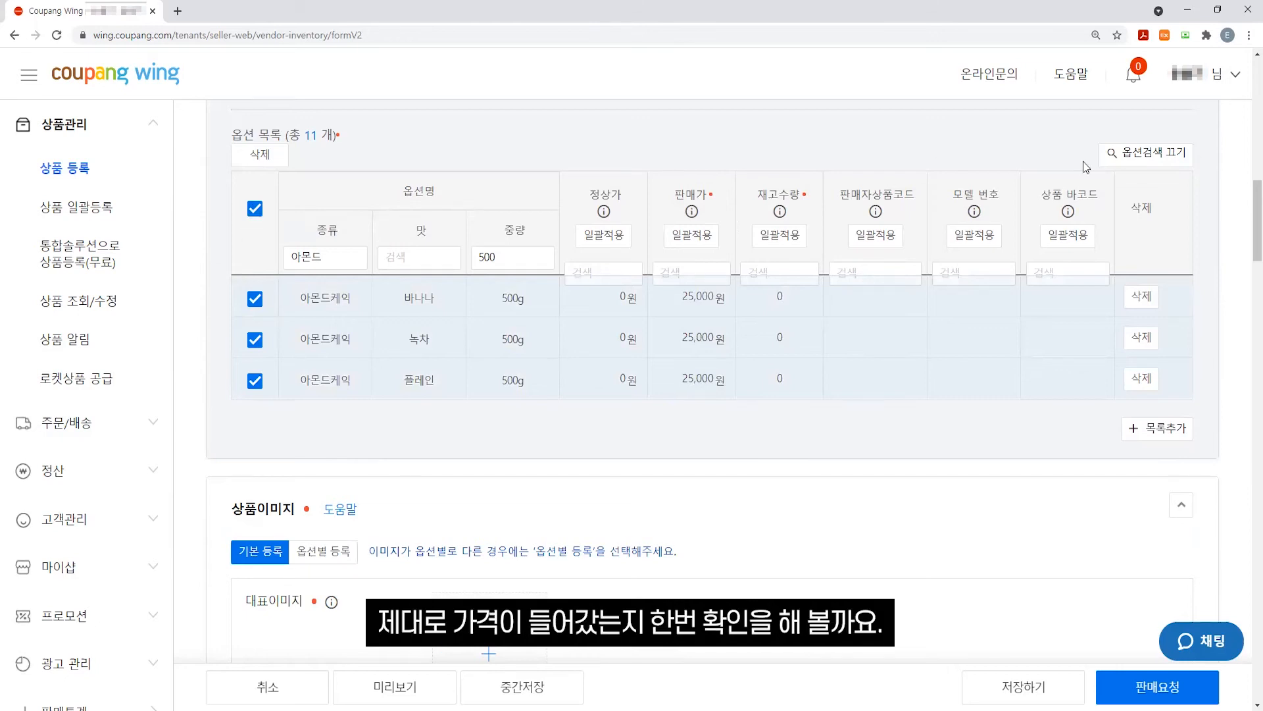
# Turn off option search and check the 판매가 entries across the full option list
pyautogui.click(1158, 153)
pyautogui.scroll(2, 676, 408)
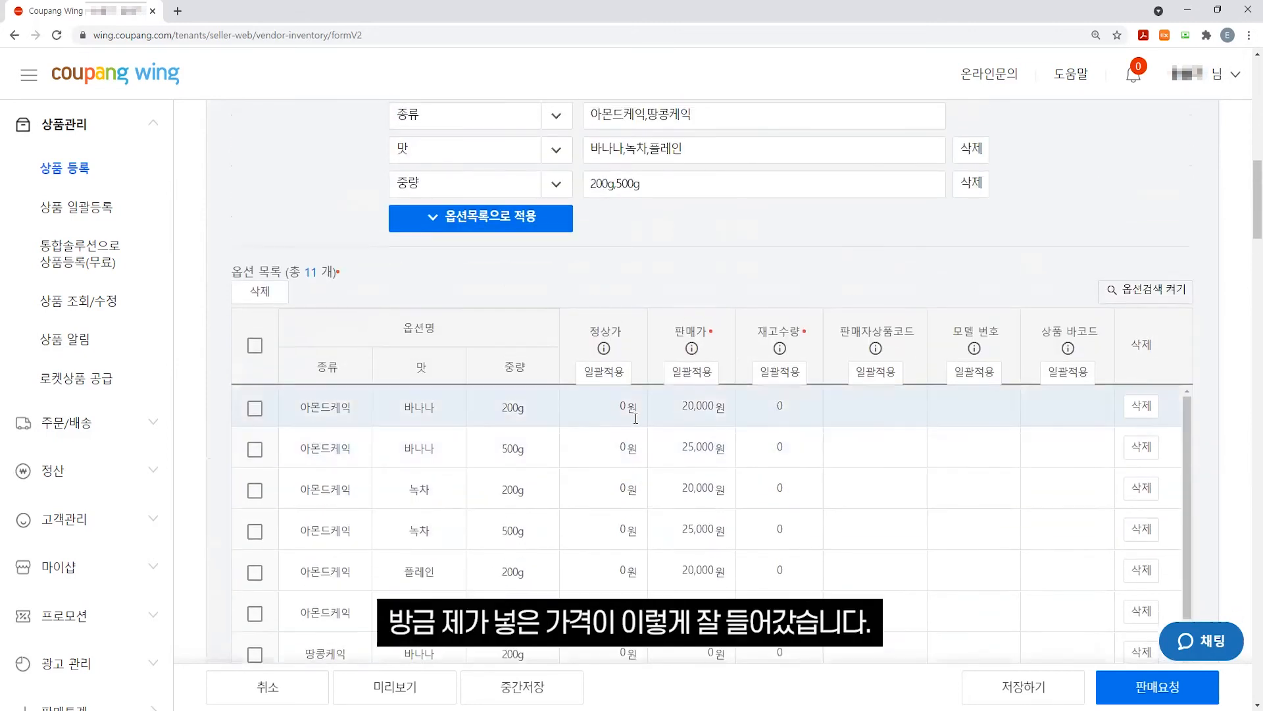
pyautogui.scroll(-1, 579, 448)
pyautogui.scroll(-1, 632, 481)
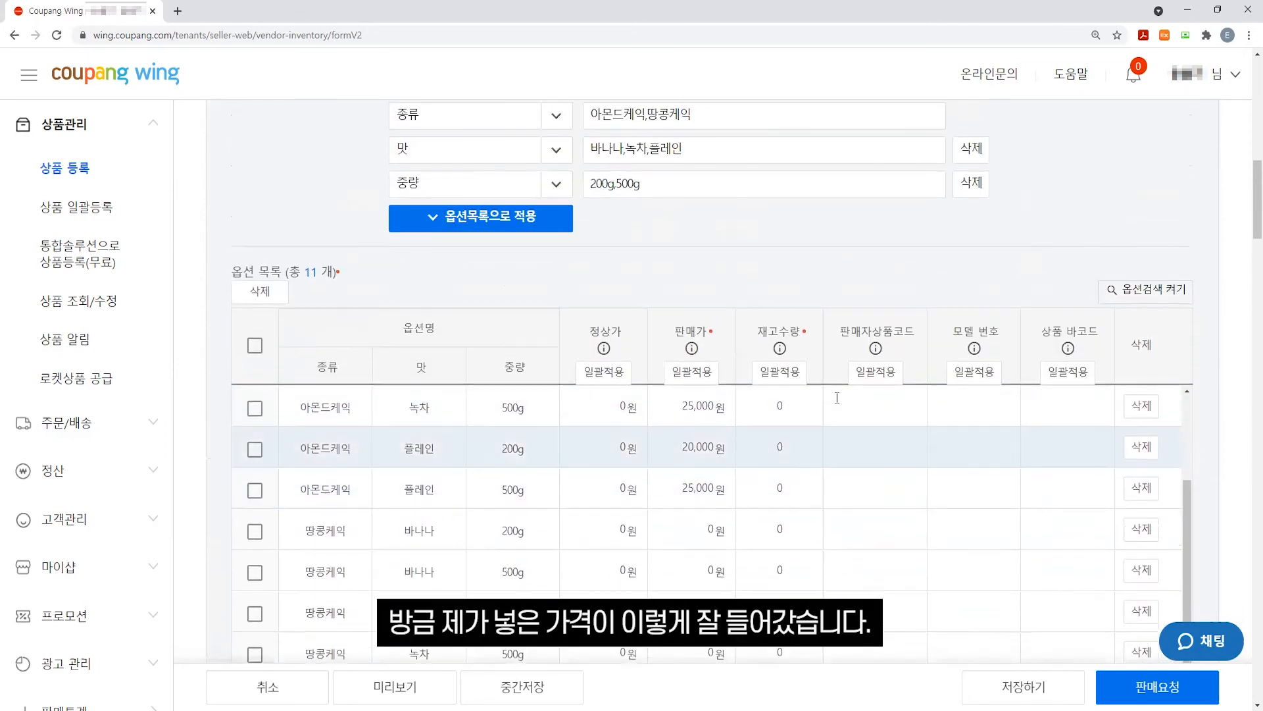
pyautogui.scroll(-1, 926, 251)
pyautogui.scroll(3, 915, 249)
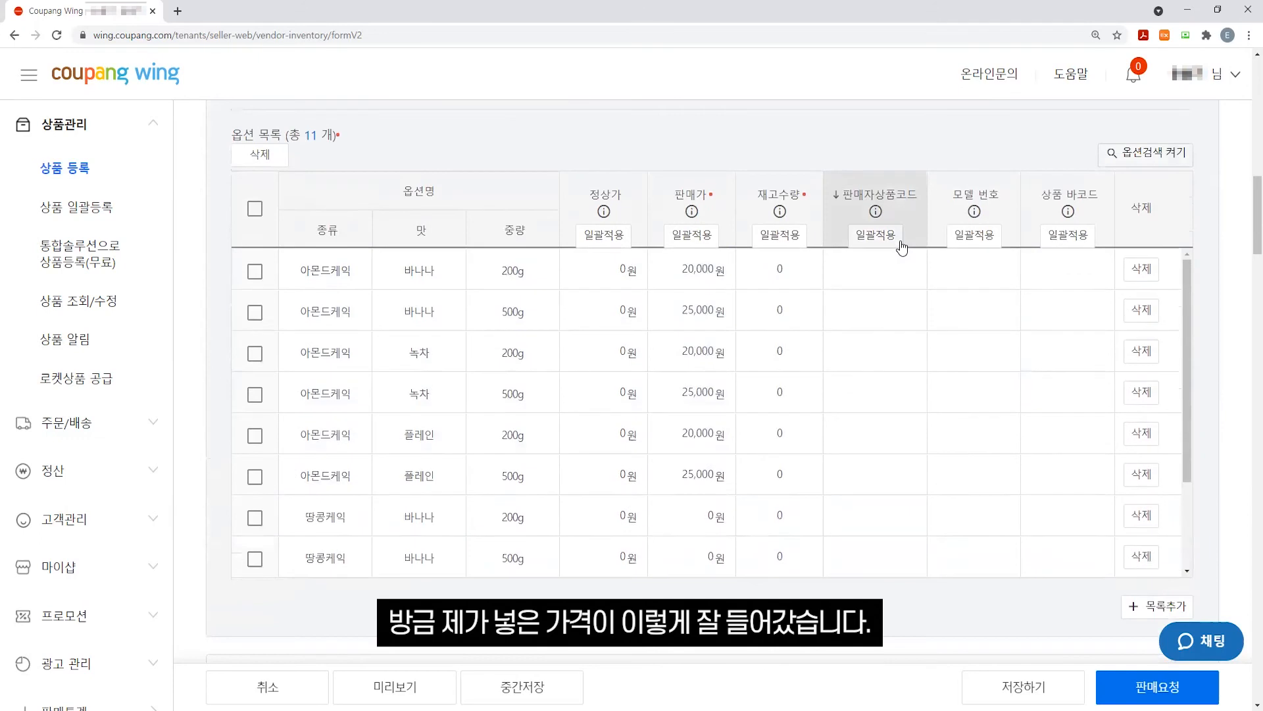
# Select every option in the list and bulk-apply a 재고수량 of 100 to all of them
pyautogui.click(255, 277)
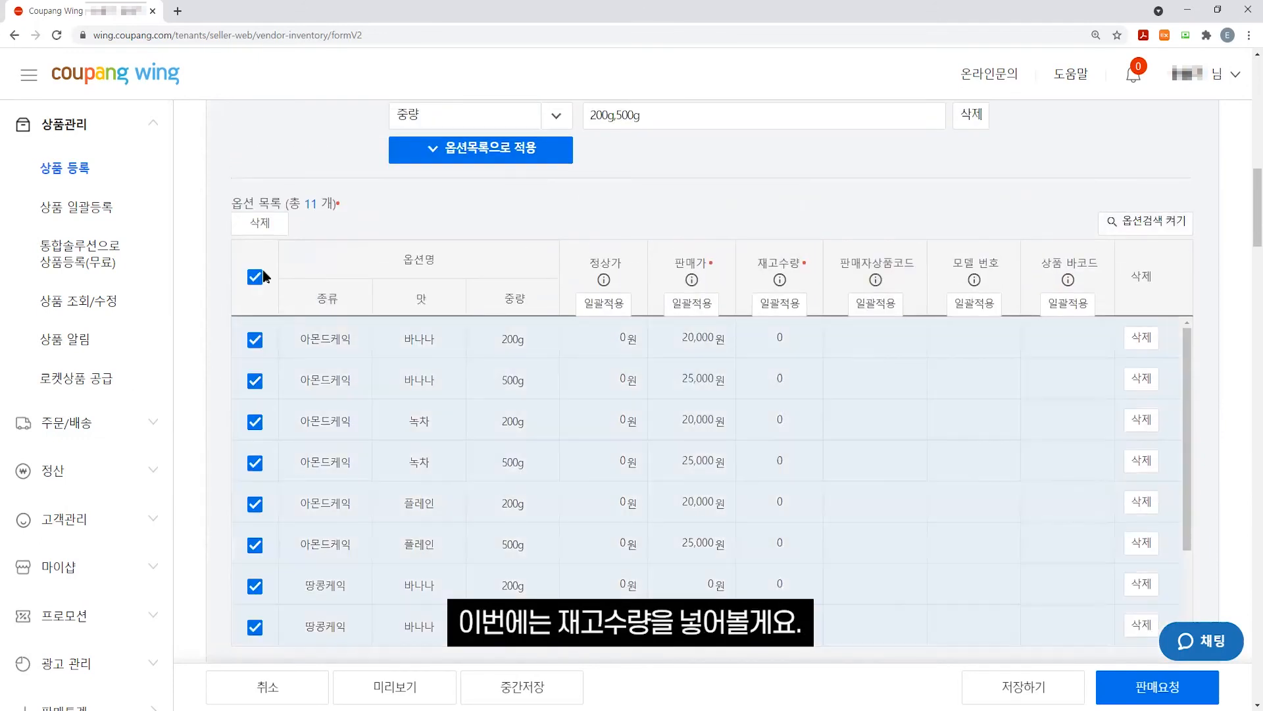
pyautogui.scroll(-3, 371, 378)
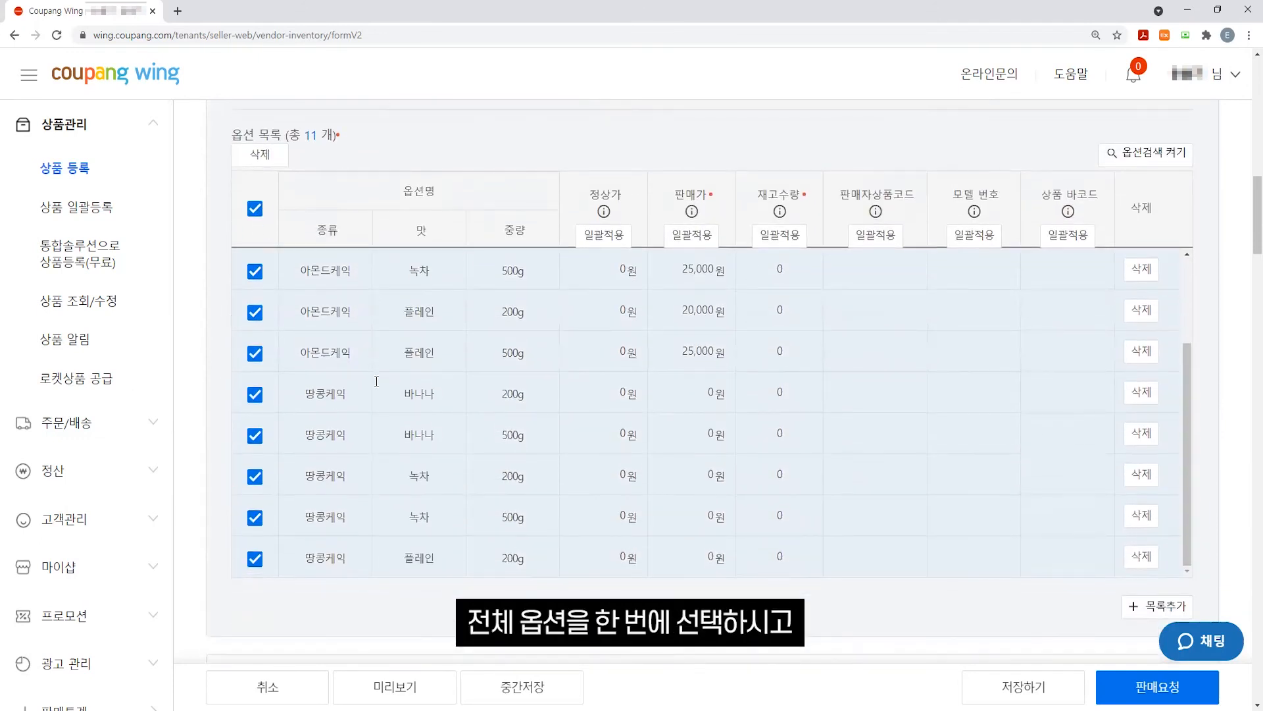
pyautogui.scroll(3, 408, 386)
pyautogui.click(771, 235)
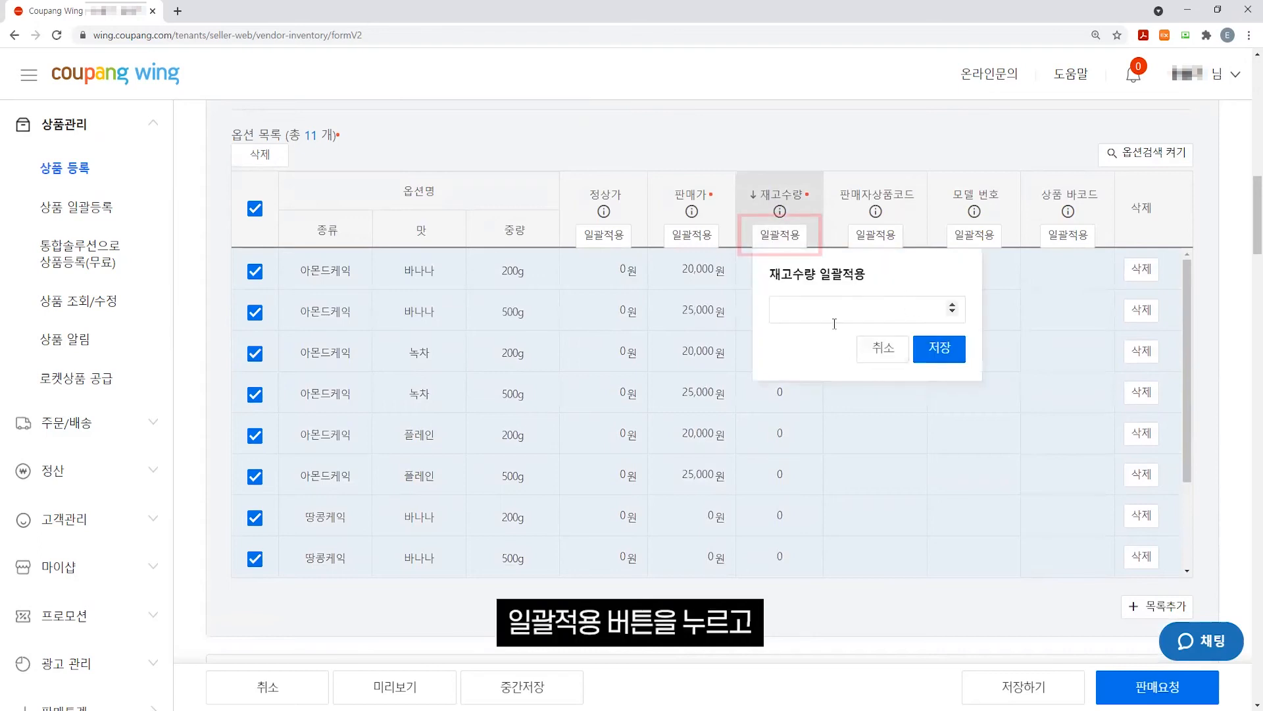
pyautogui.write('100')
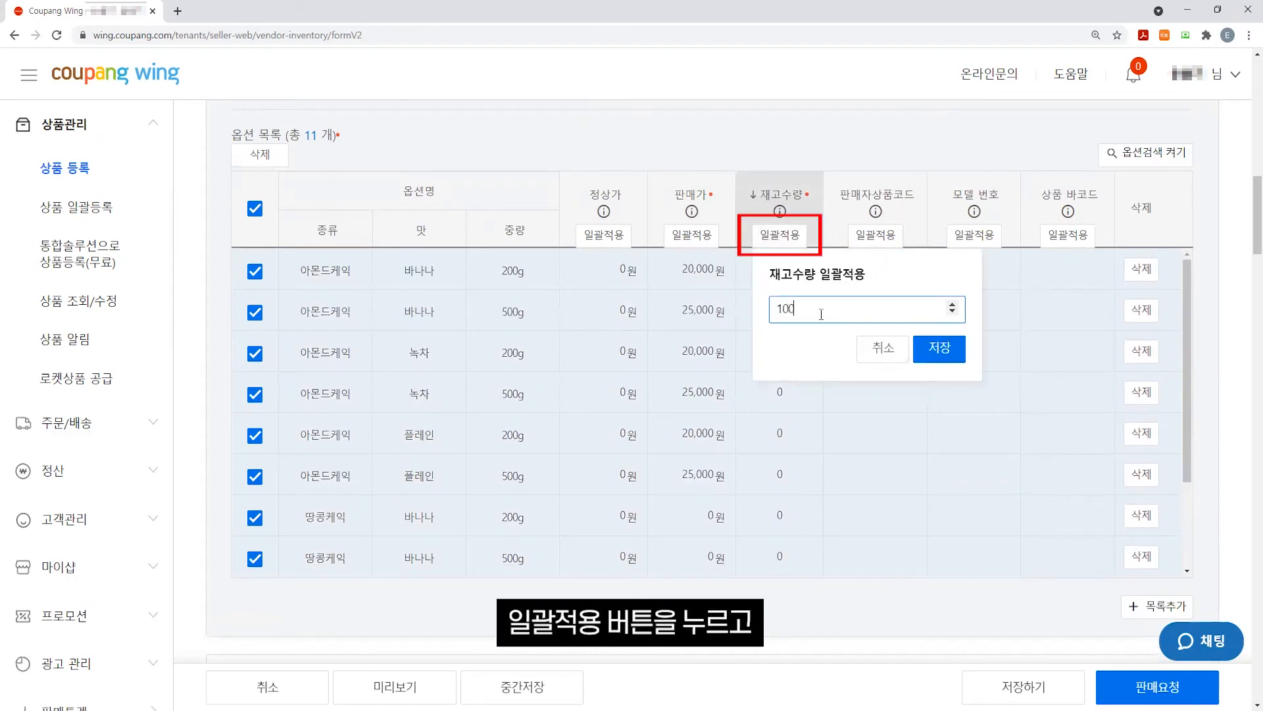
pyautogui.click(939, 348)
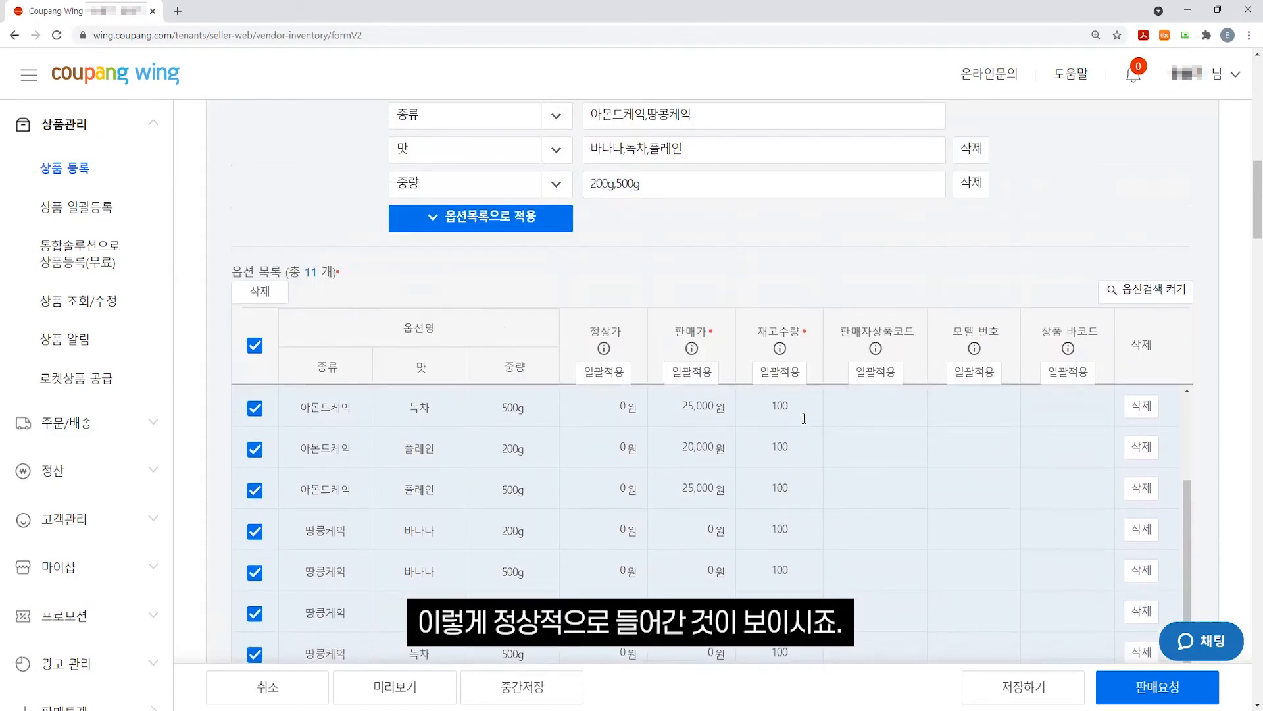
pyautogui.scroll(-2, 854, 443)
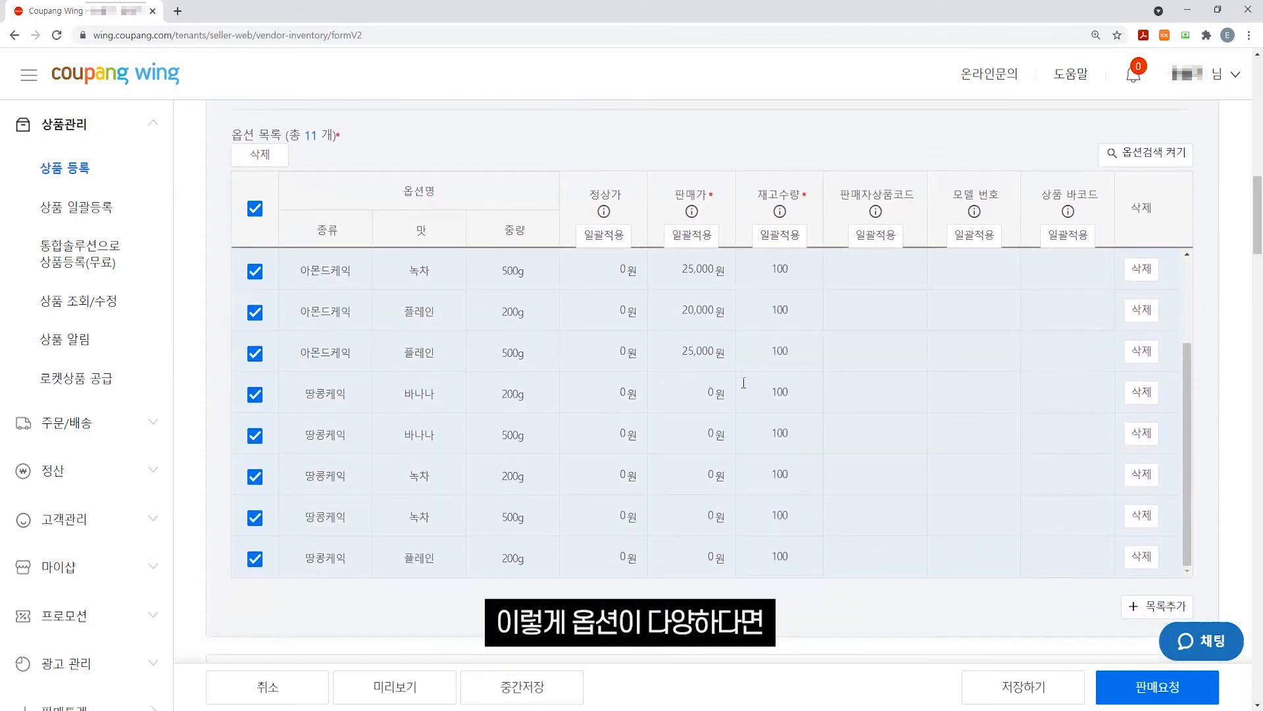
pyautogui.scroll(1, 902, 334)
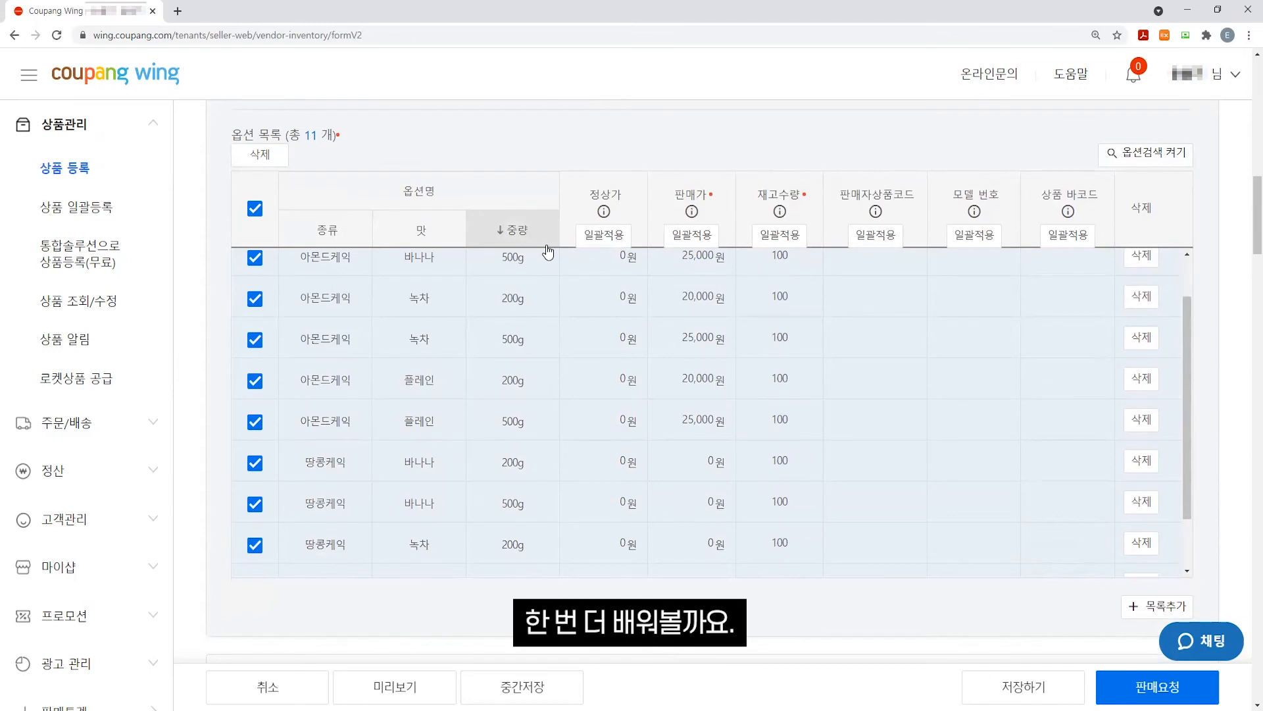
# Reduce the number of option names to 2개 and name the two options 사이즈 and 색상
pyautogui.scroll(4, 556, 248)
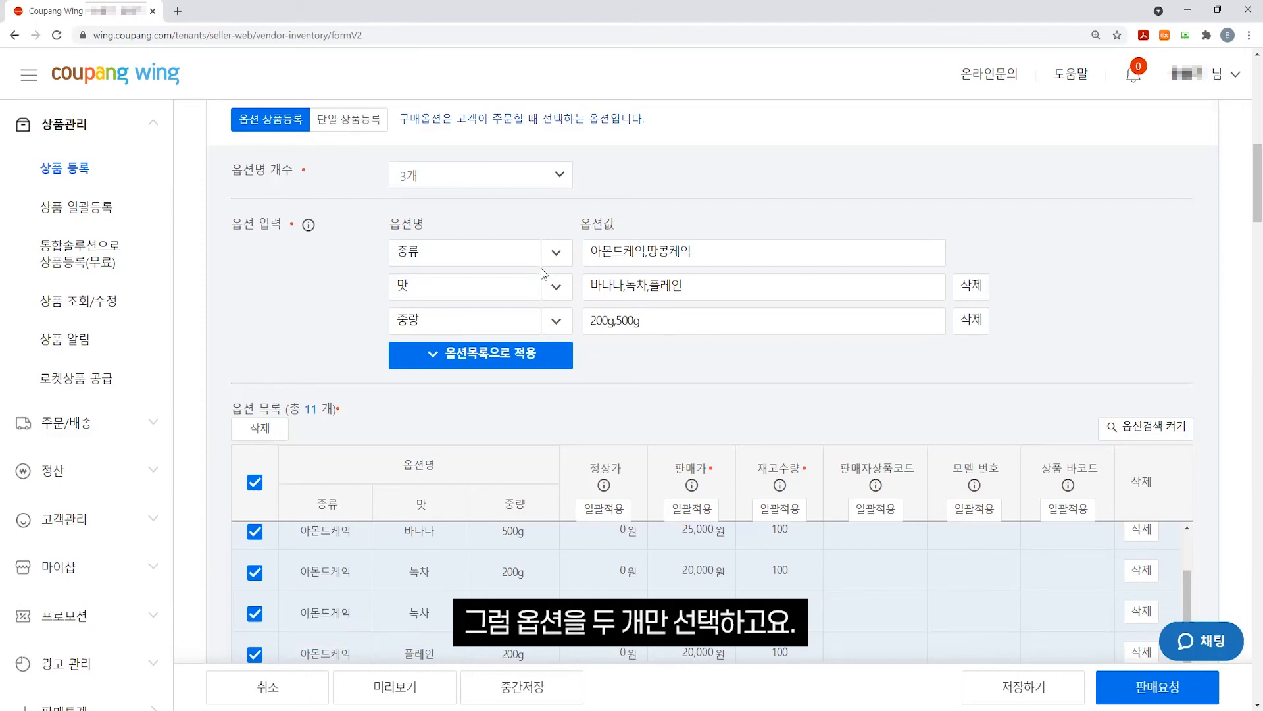
pyautogui.click(558, 175)
pyautogui.click(485, 210)
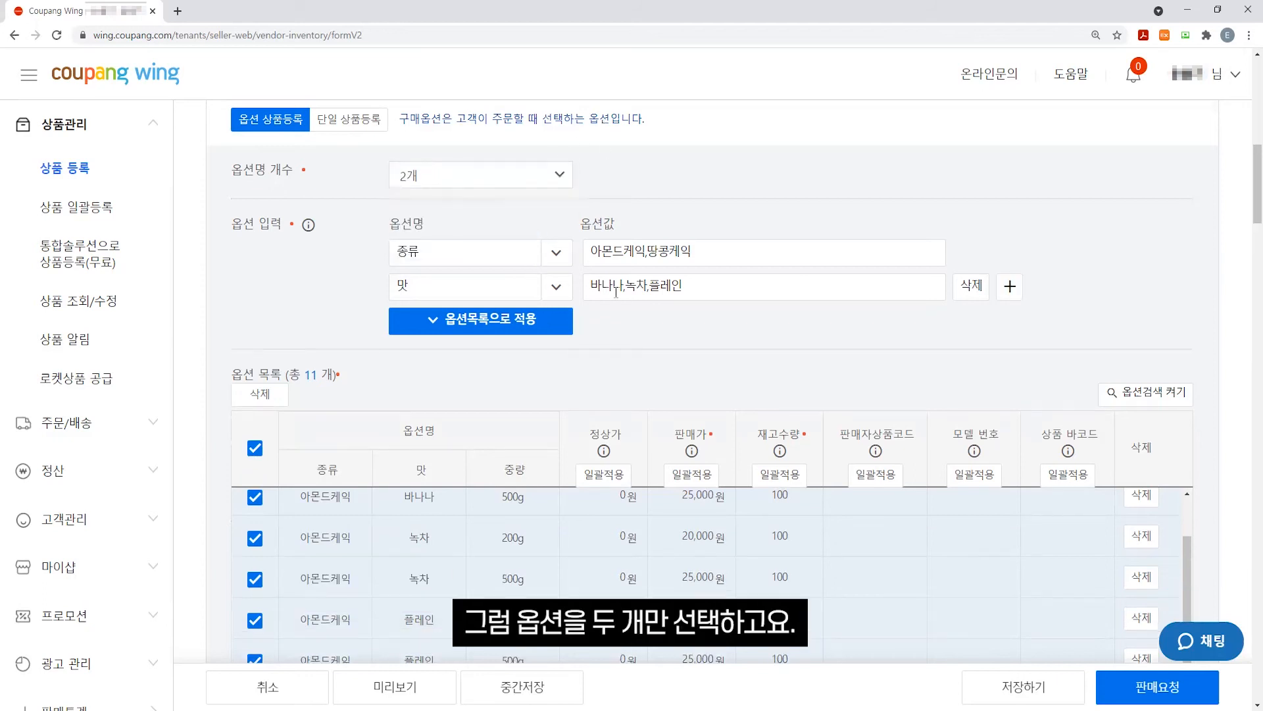
pyautogui.write('사이즈')
pyautogui.click(257, 268)
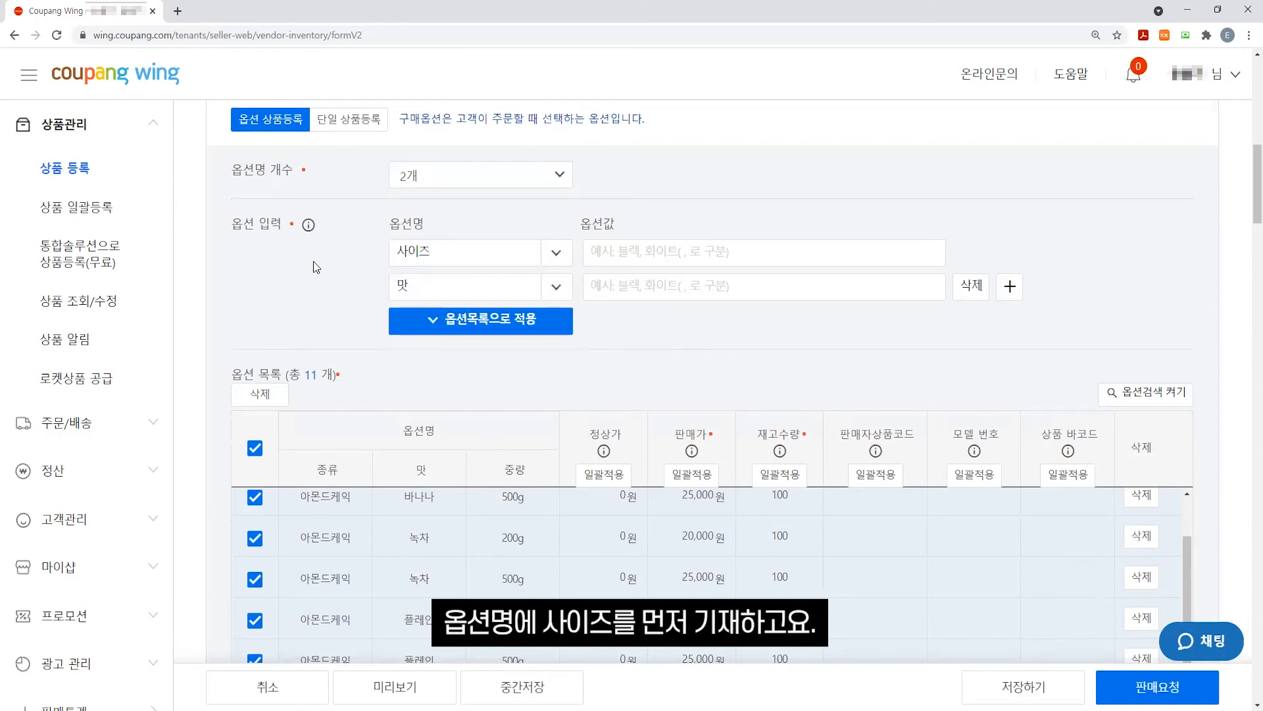
pyautogui.click(418, 287)
pyautogui.write('색상')
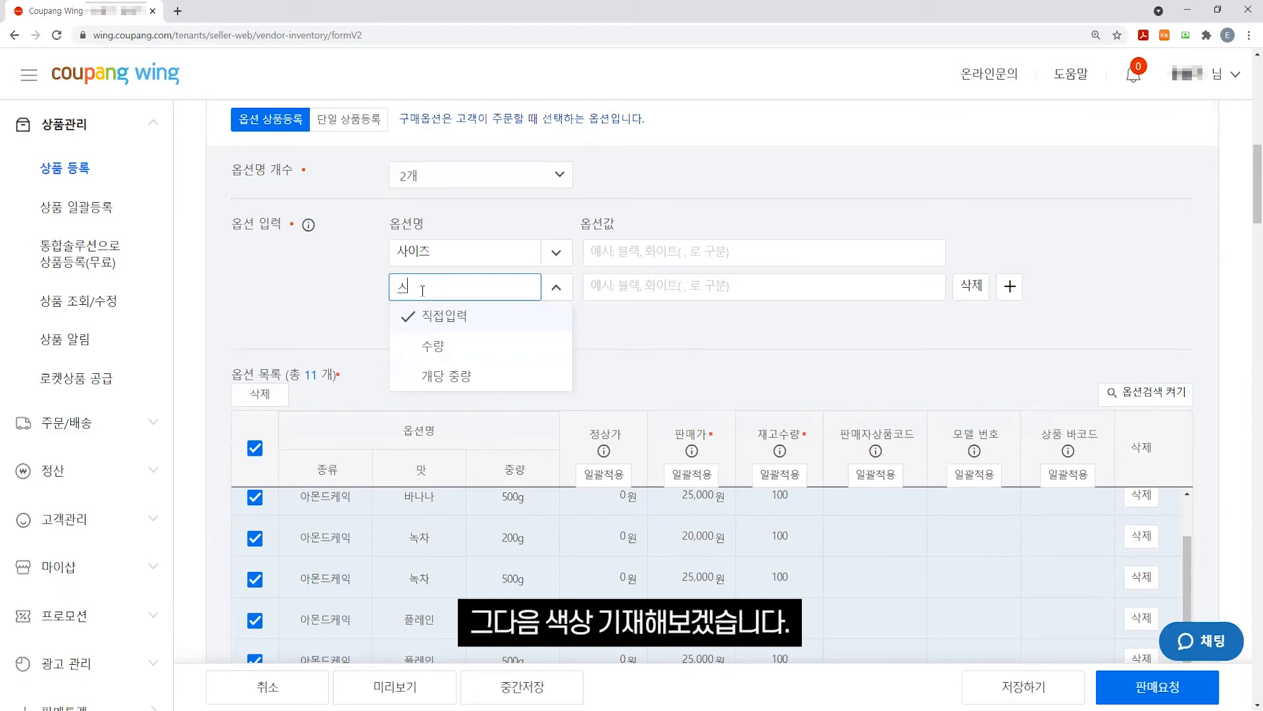
# Enter S,M,L as the values for 사이즈 and 그레이,레드,블랙 as the values for 색상
pyautogui.click(632, 248)
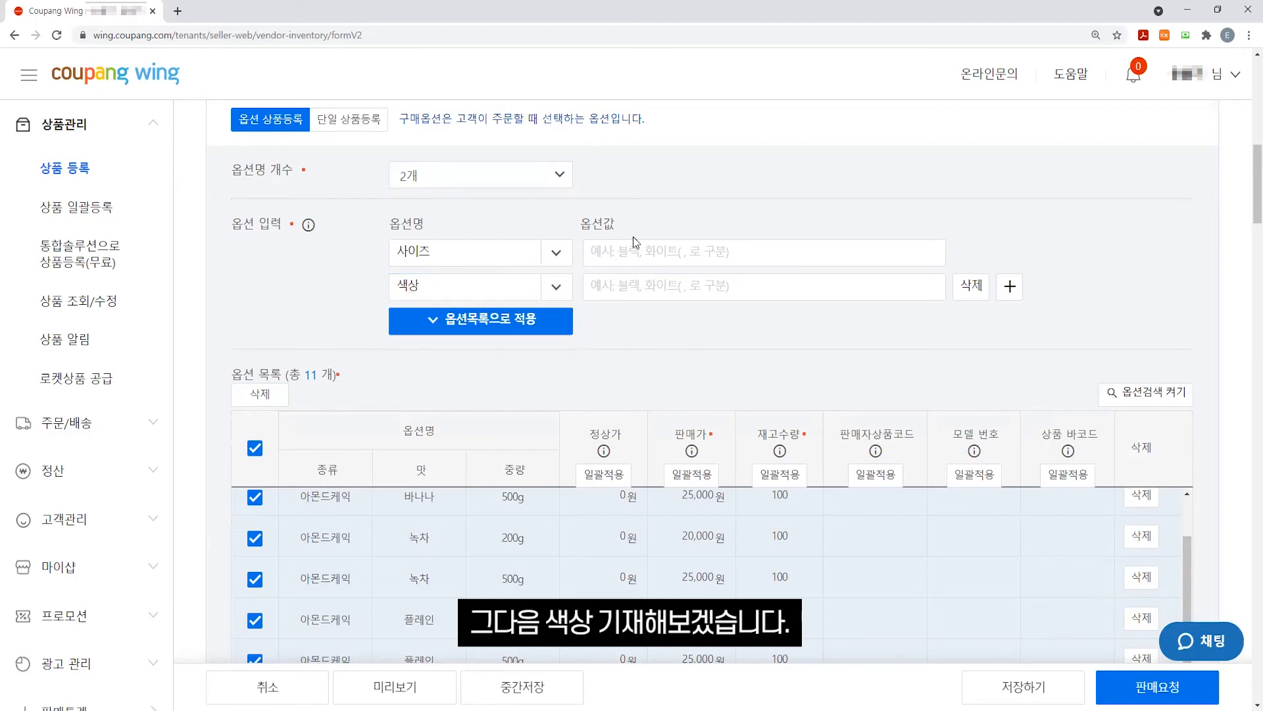
pyautogui.write('S')
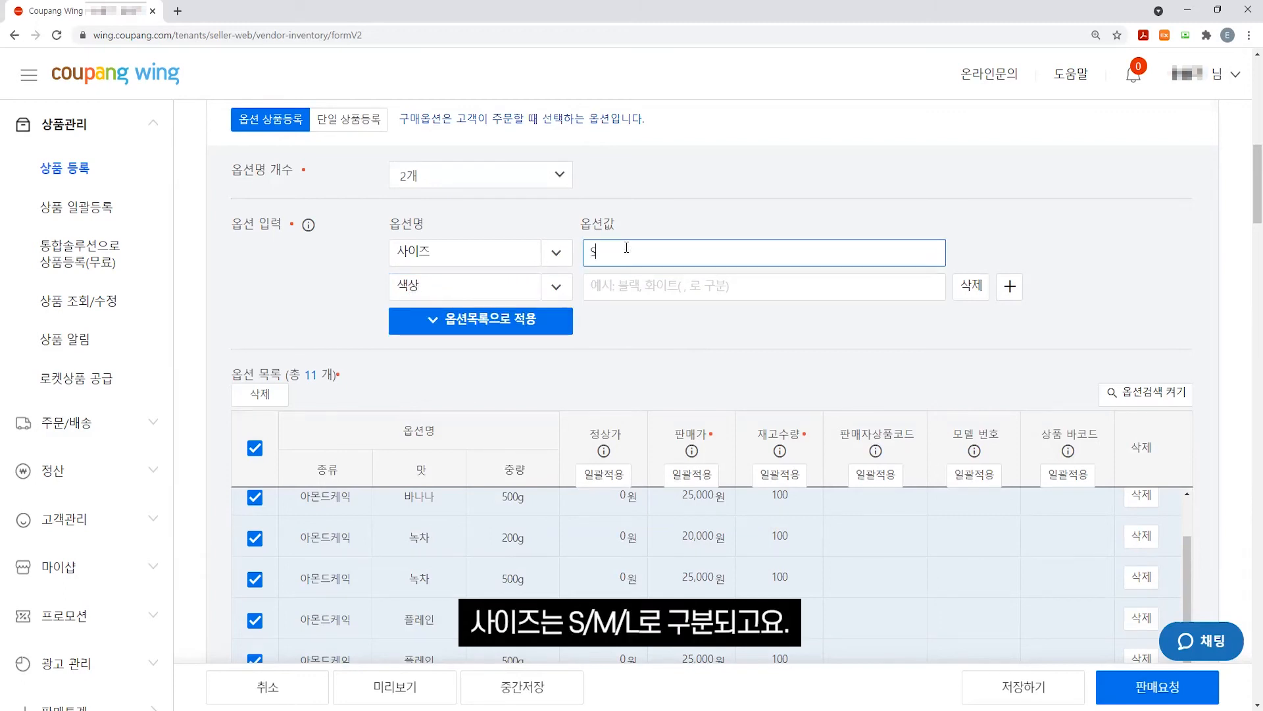
pyautogui.write(',M,L')
pyautogui.click(658, 286)
pyautogui.write('그')
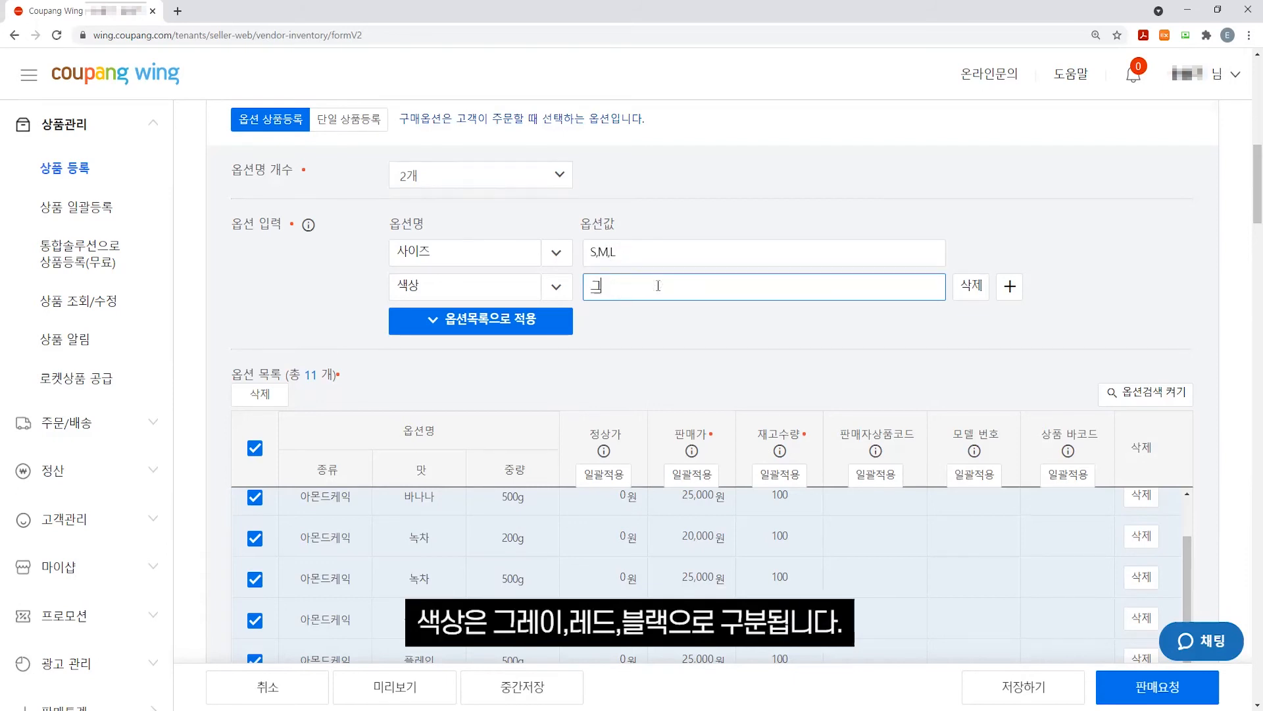
pyautogui.write('레이,레드,블ㄹ')
pyautogui.write('ㅐㄱ')
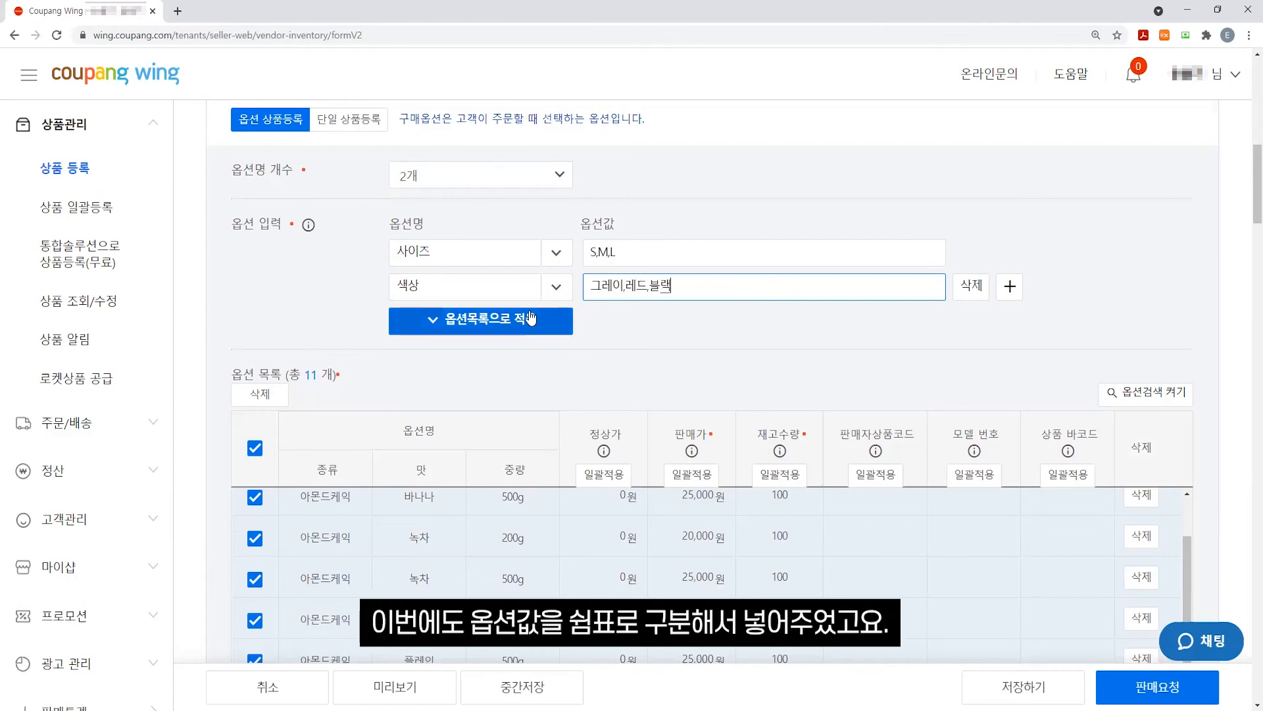
# Apply the 사이즈 and 색상 options to the option list and look over the generated combinations
pyautogui.click(509, 327)
pyautogui.scroll(-1, 735, 330)
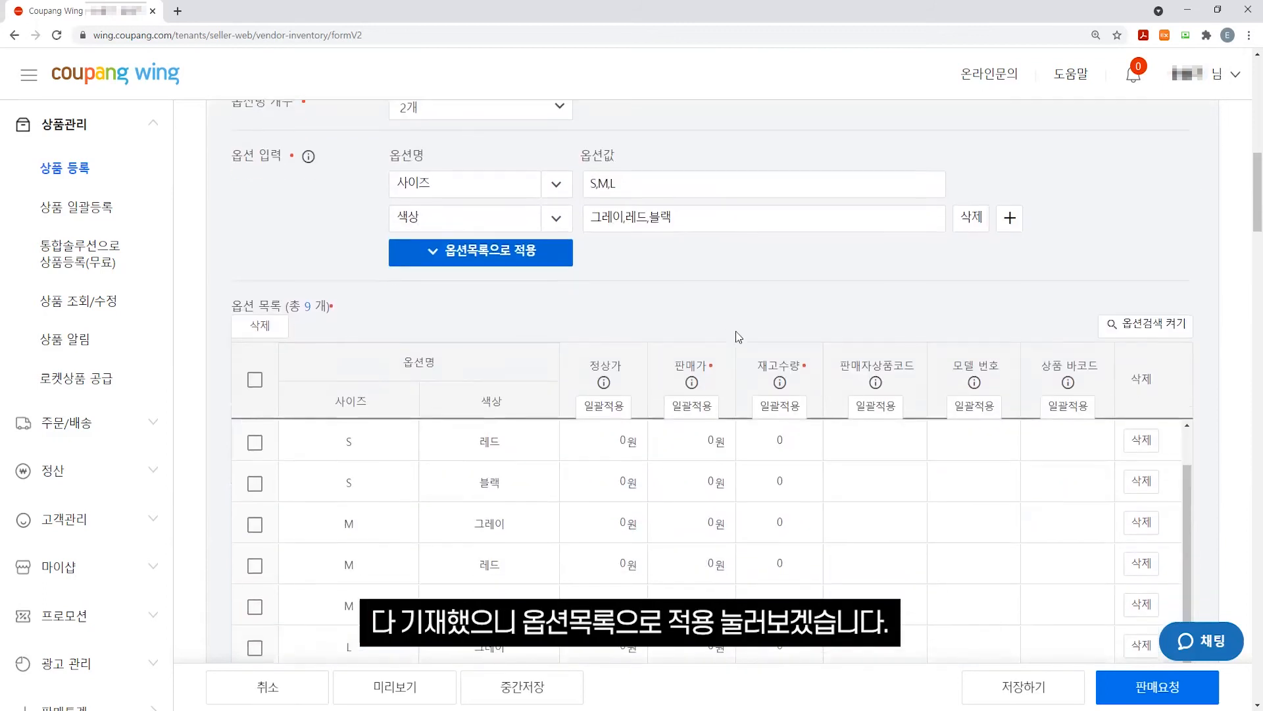
pyautogui.scroll(-1, 736, 333)
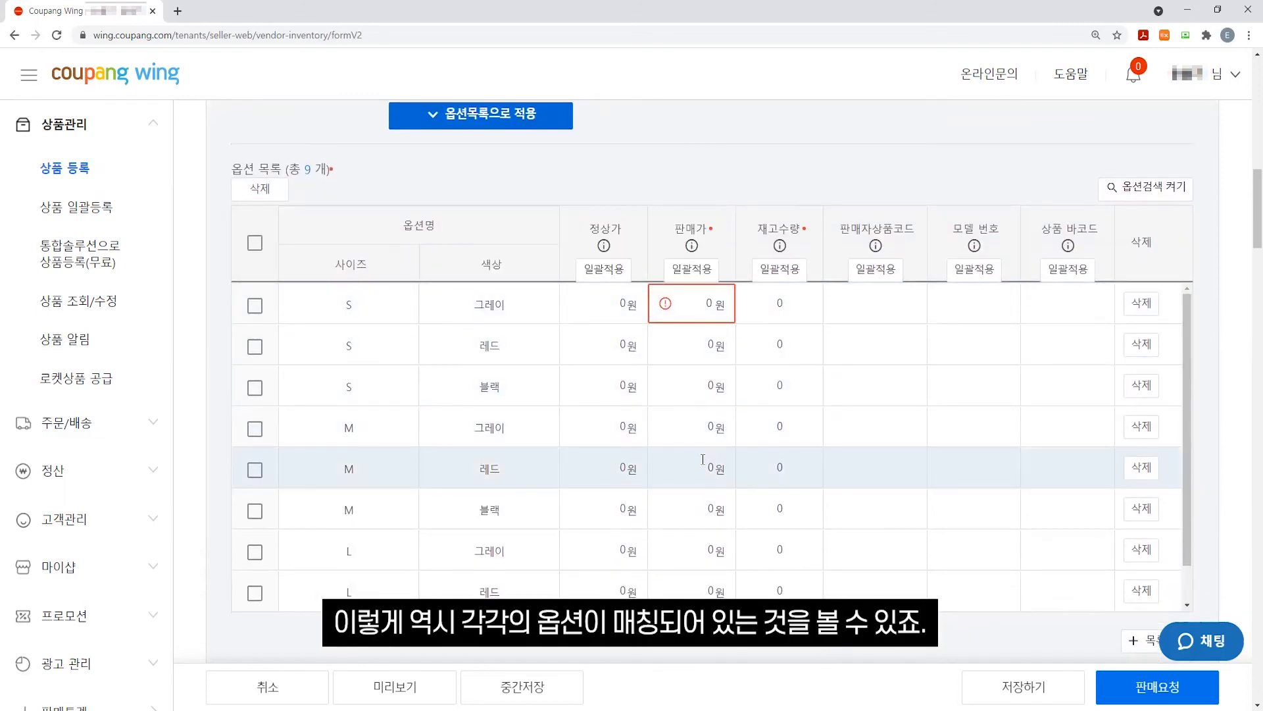
pyautogui.scroll(1, 700, 461)
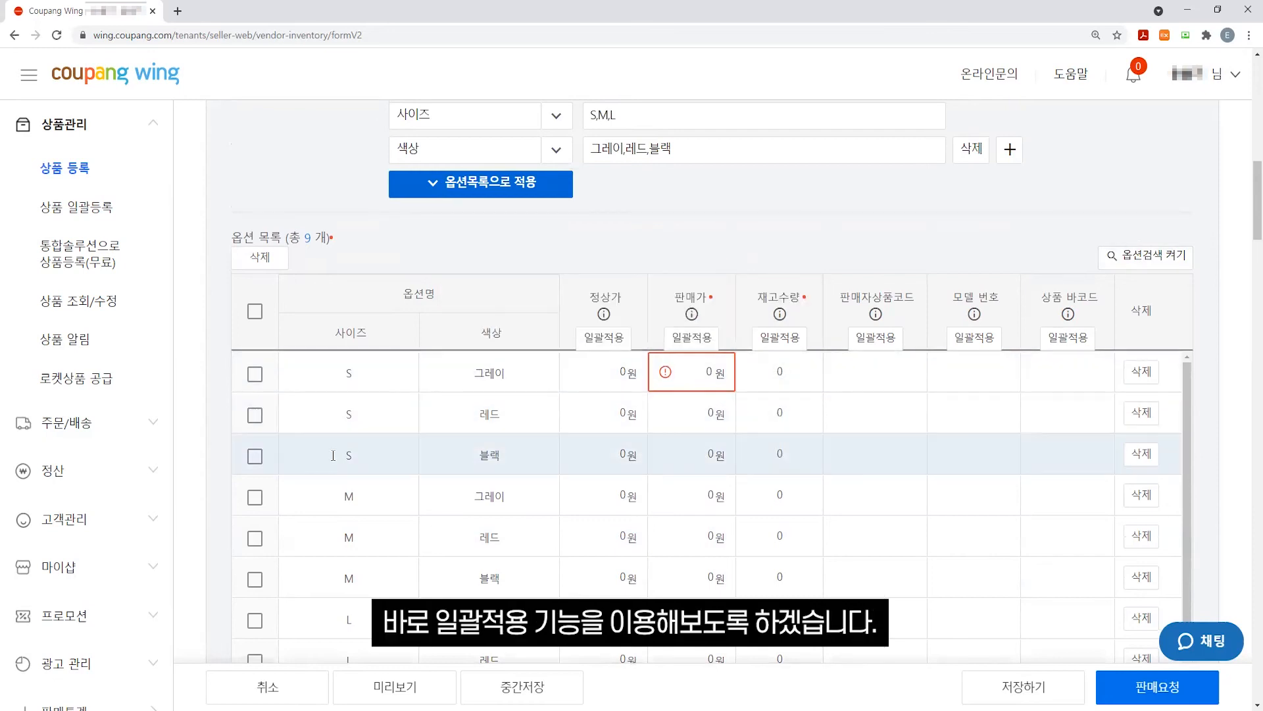
# Select all size and colour combinations and bulk-apply a 판매가 of 30000 won to them
pyautogui.click(255, 311)
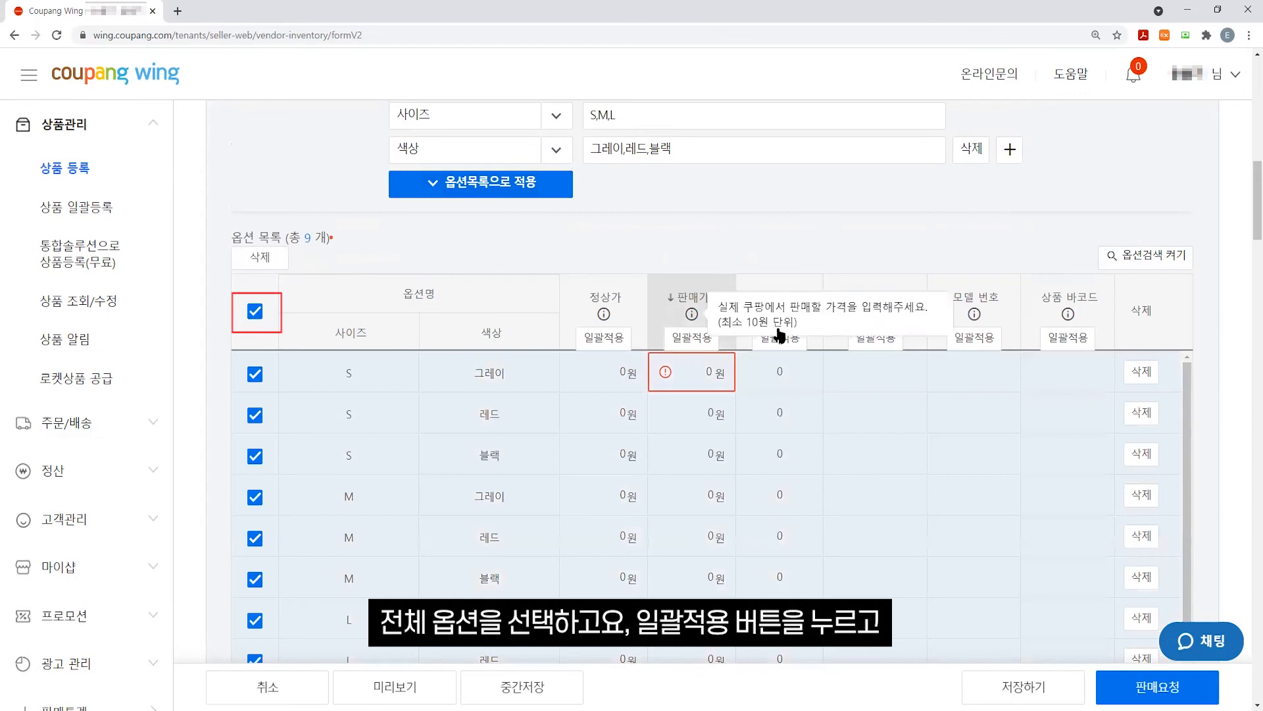
pyautogui.click(689, 340)
pyautogui.click(738, 411)
pyautogui.write('30000')
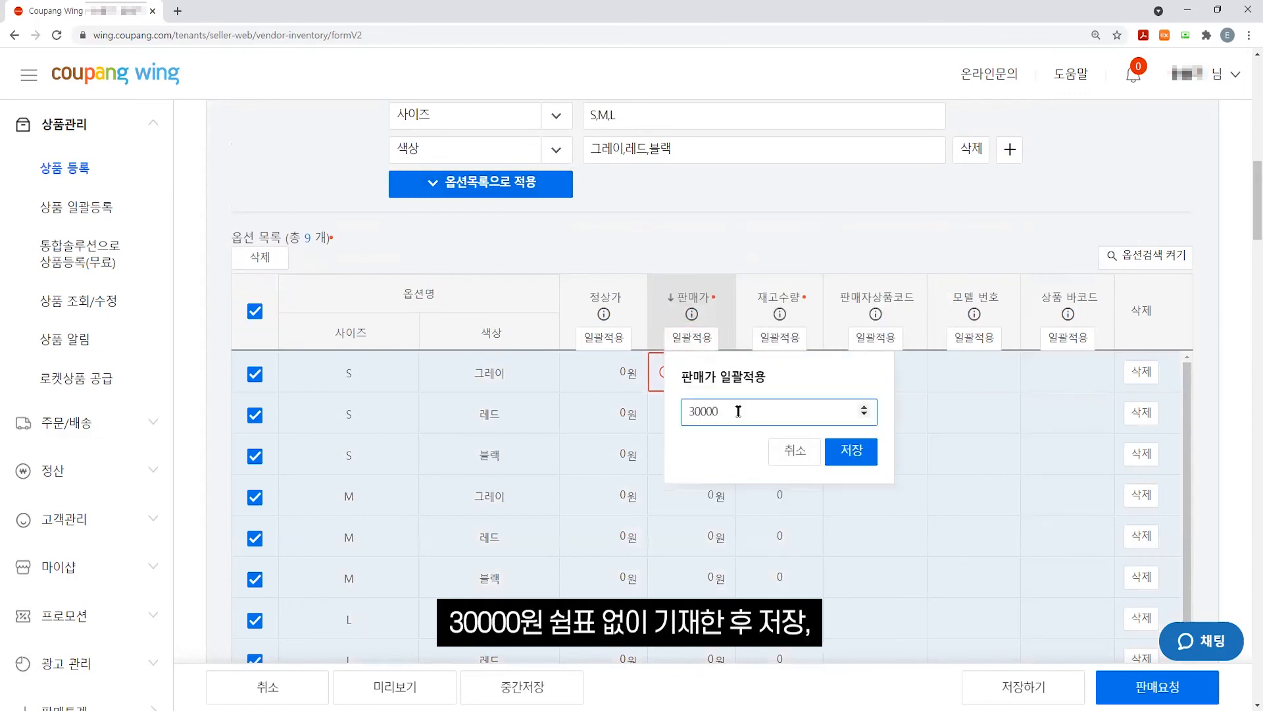
pyautogui.click(853, 451)
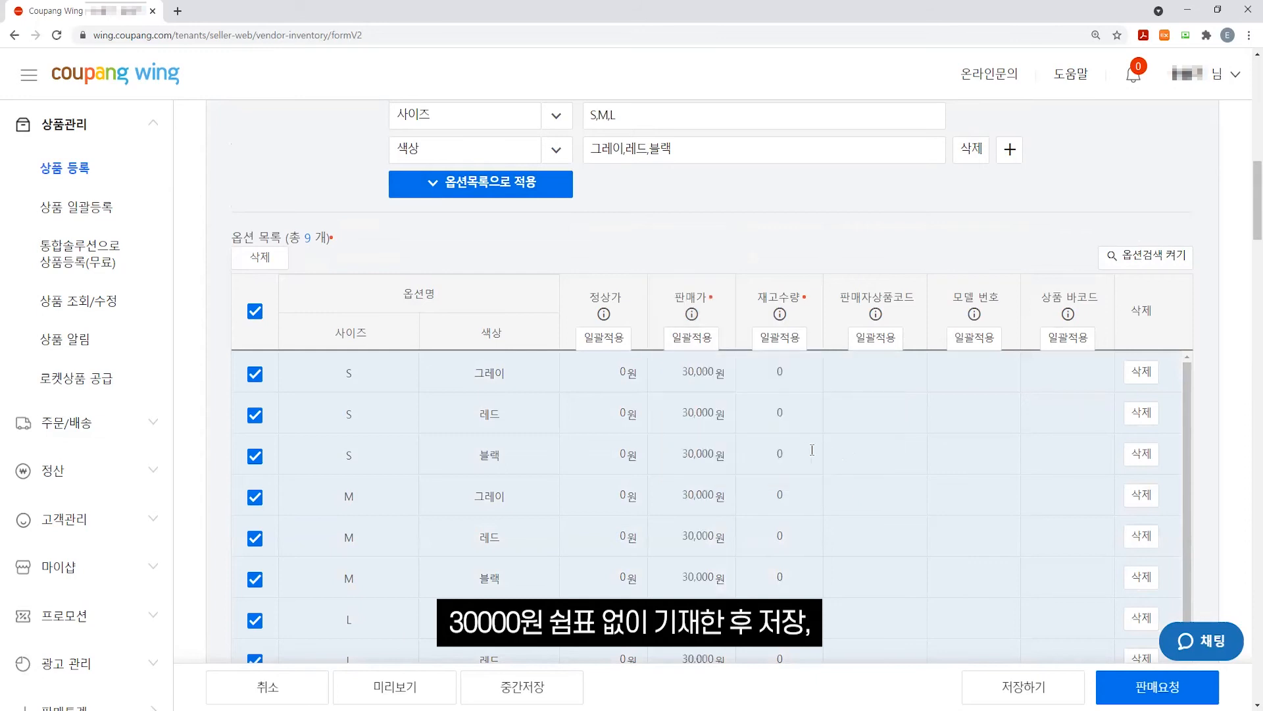
pyautogui.scroll(-3, 633, 450)
pyautogui.scroll(1, 724, 409)
pyautogui.scroll(2, 724, 409)
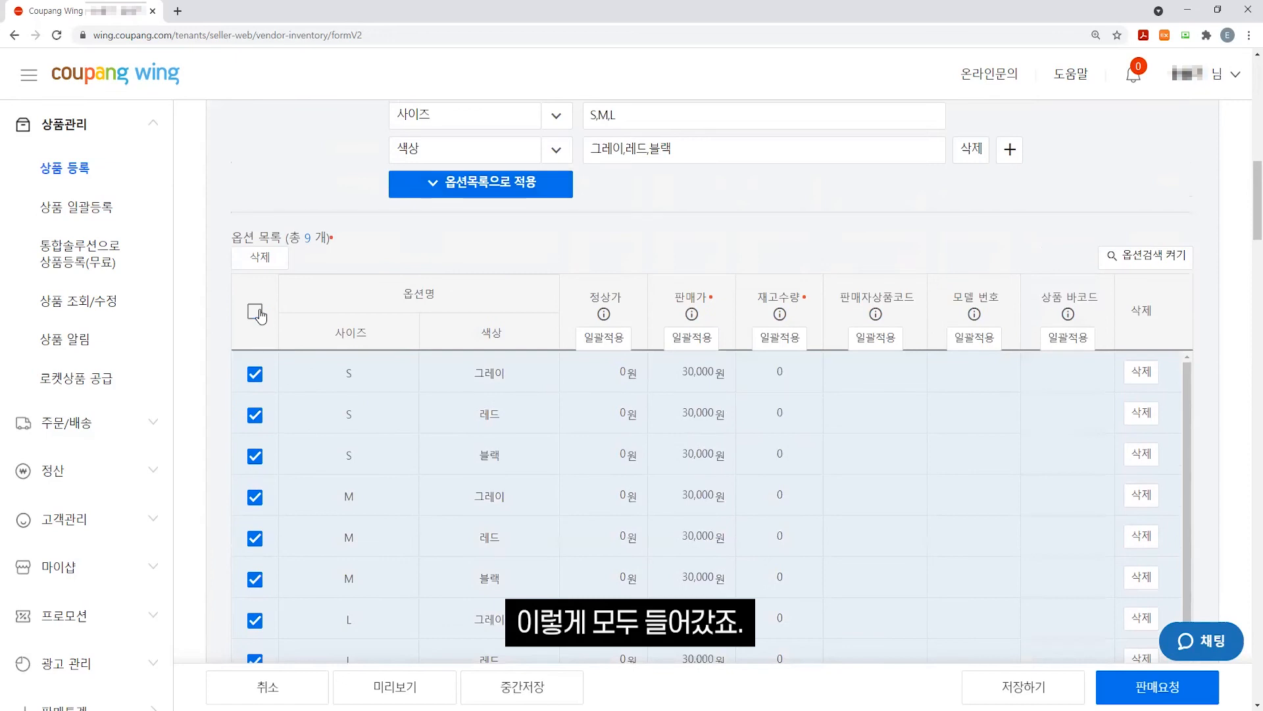
# Clear the selection of all combinations and select only the 그레이 rows for sizes S, M and L
pyautogui.click(255, 312)
pyautogui.click(254, 497)
pyautogui.scroll(-1, 316, 502)
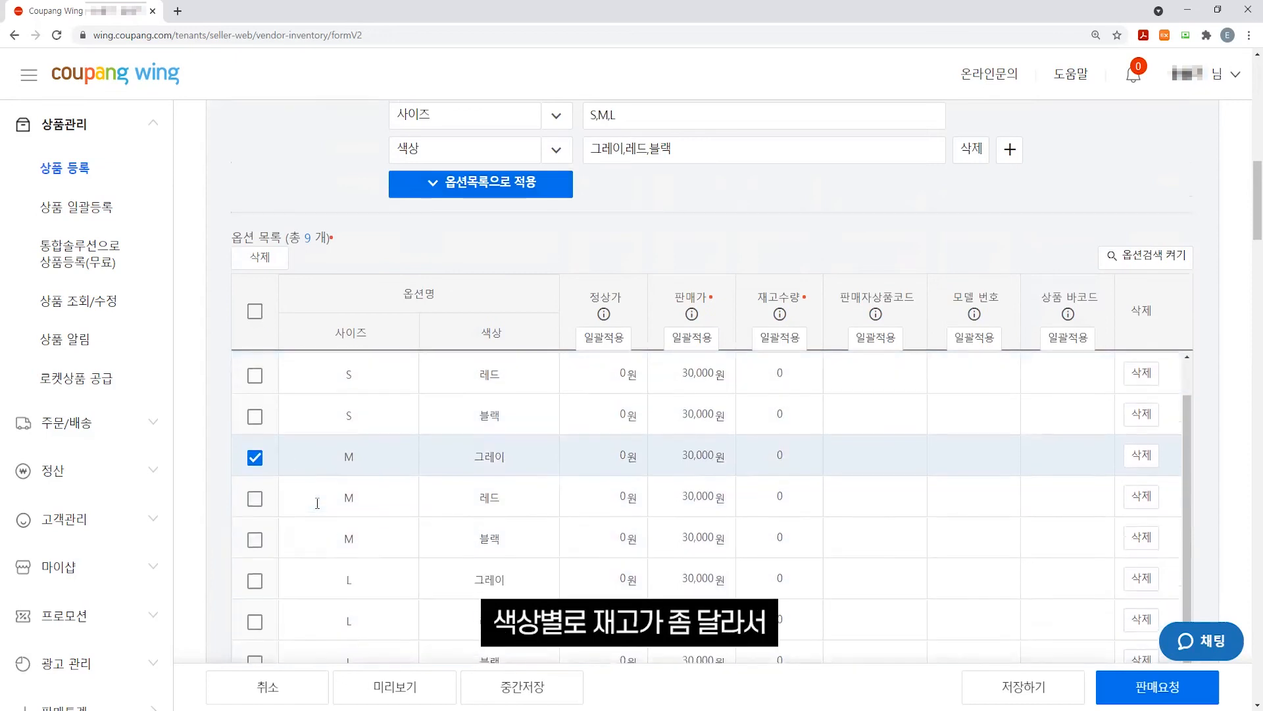
pyautogui.click(254, 573)
pyautogui.scroll(-2, 450, 422)
pyautogui.scroll(2, 450, 422)
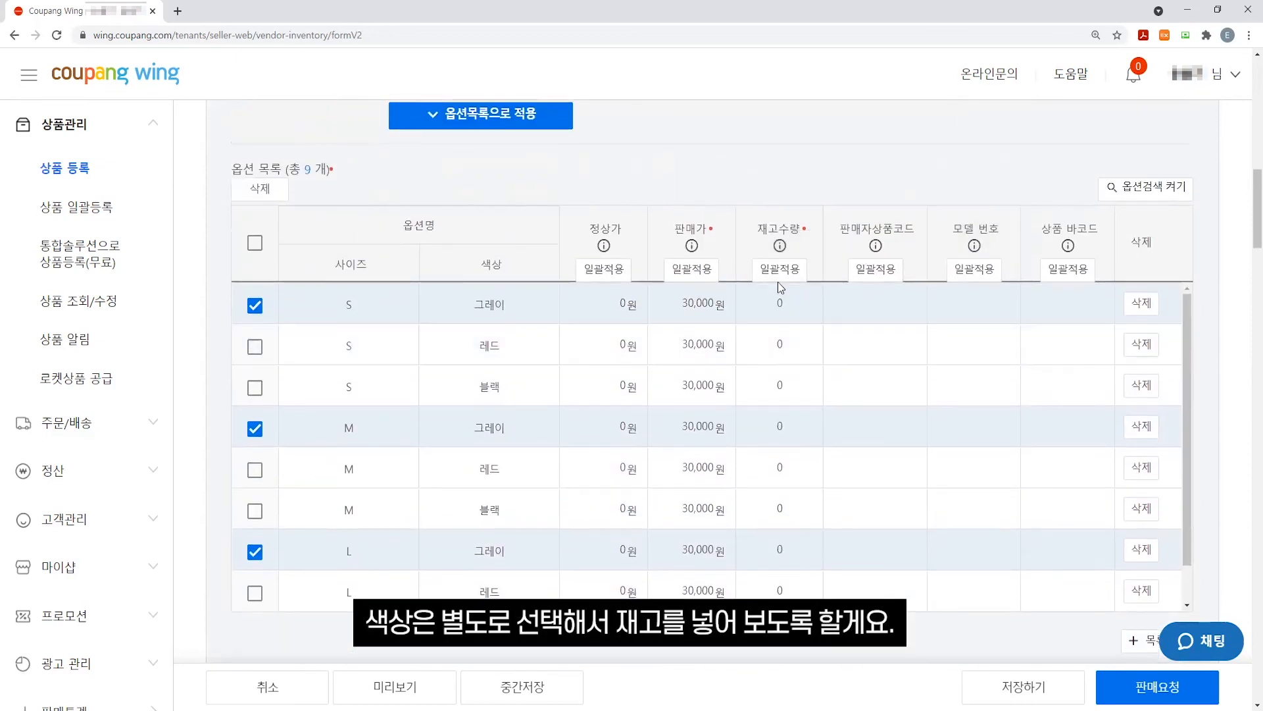
# Bulk-apply a 재고수량 of 100 to the selected 그레이 rows and make an interim save (중간저장) of the product registration
pyautogui.click(780, 269)
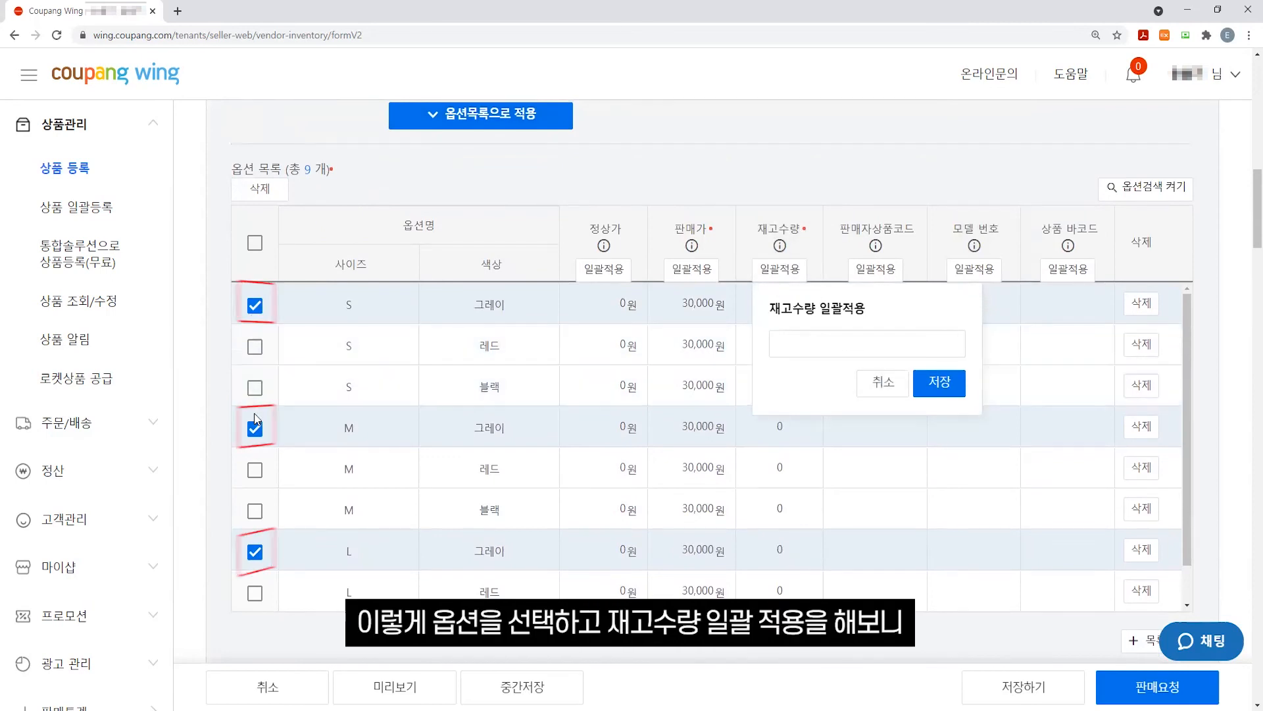
pyautogui.click(841, 342)
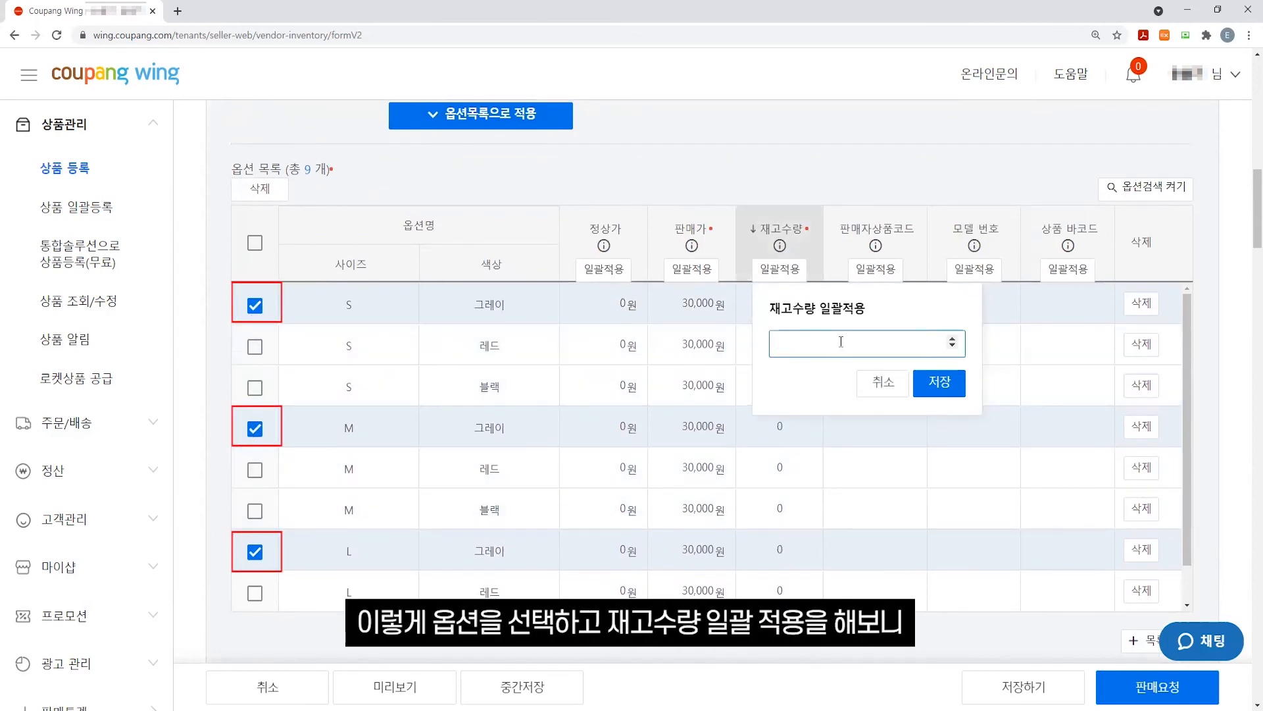
pyautogui.write('100')
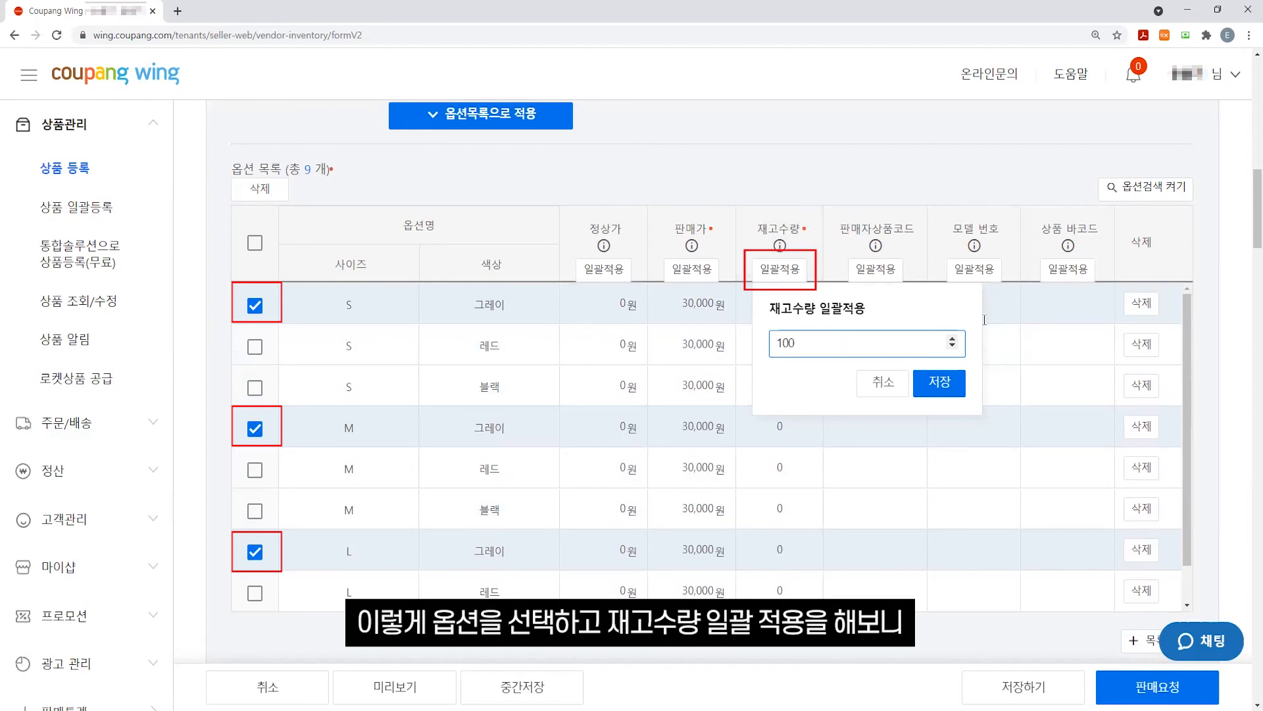
pyautogui.click(938, 384)
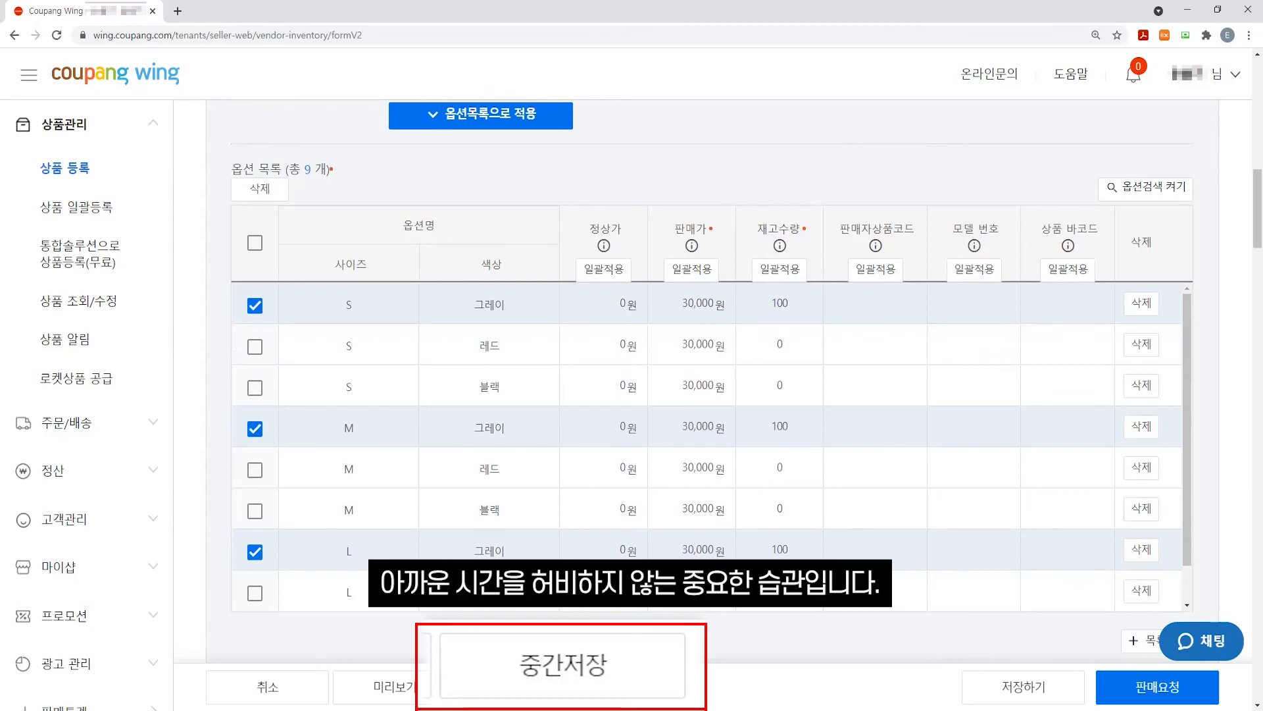
pyautogui.click(538, 690)
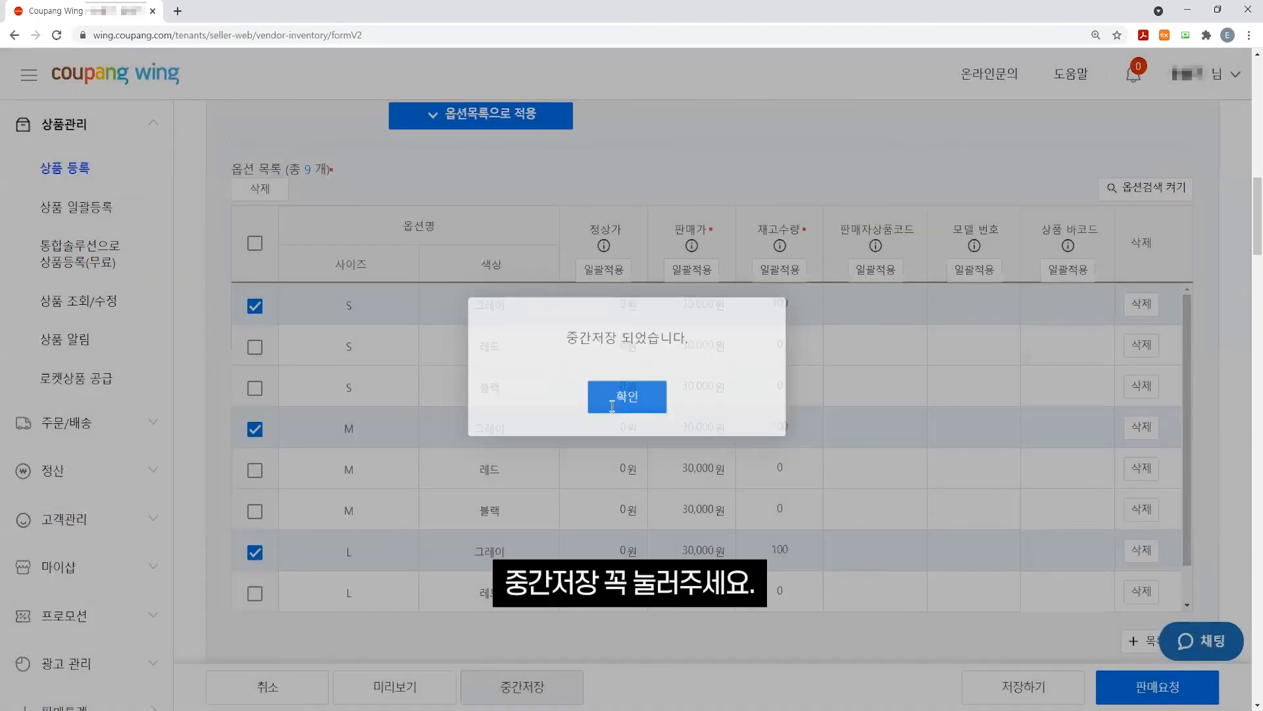
pyautogui.click(611, 407)
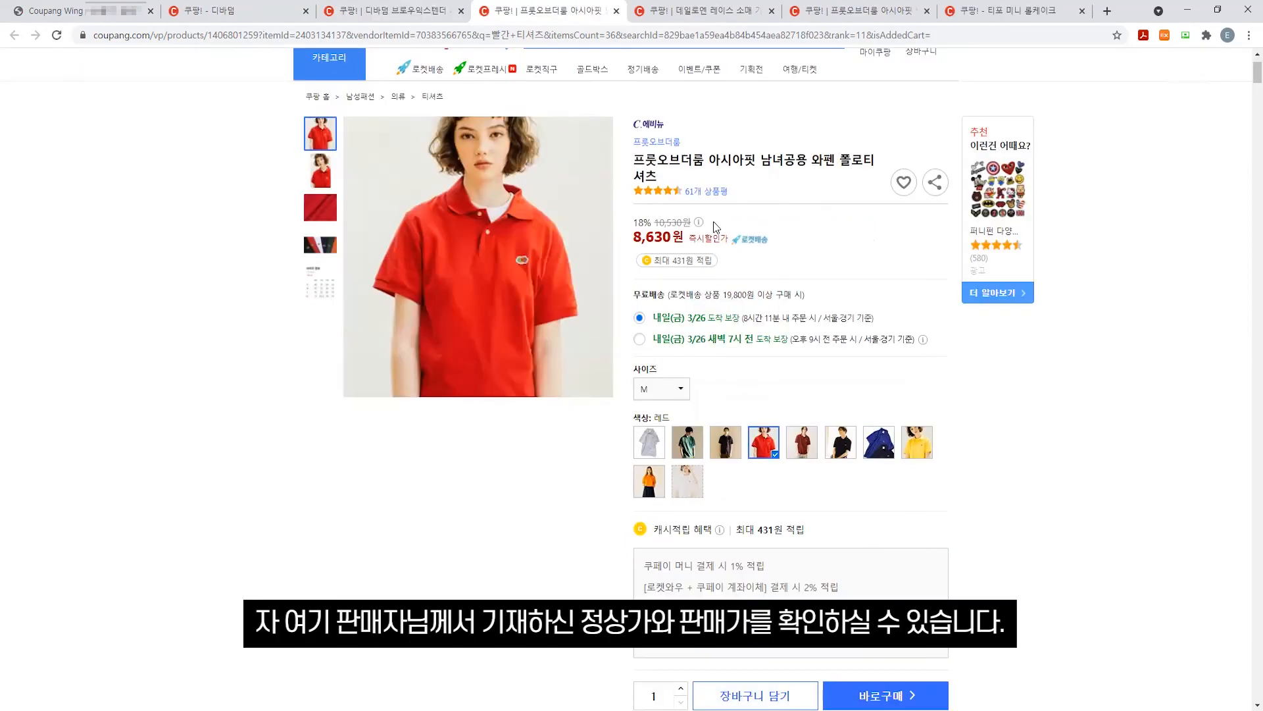
# On the Coupang shopping page of the 프룻오브더룸 polo shirt, examine the regular and sale prices and compare the images of the different 색상 options
pyautogui.moveTo(692, 222); pyautogui.dragTo(635, 237)
pyautogui.click(838, 270)
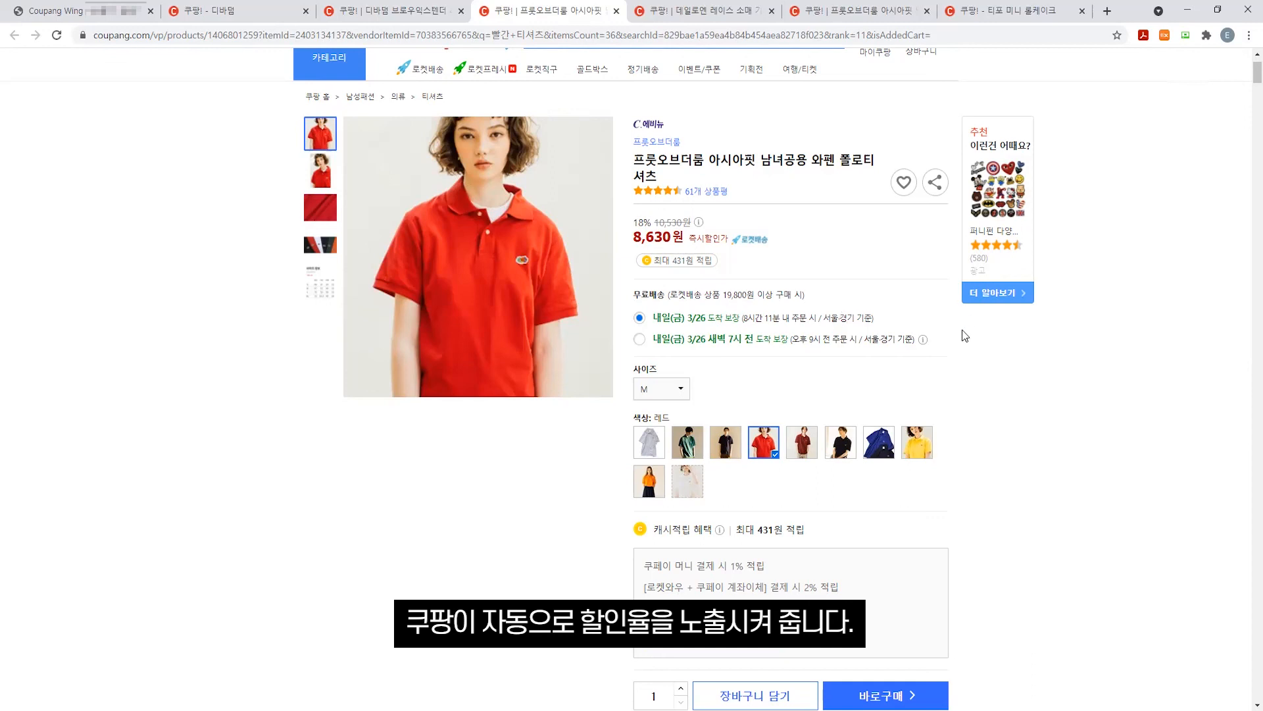
pyautogui.click(802, 441)
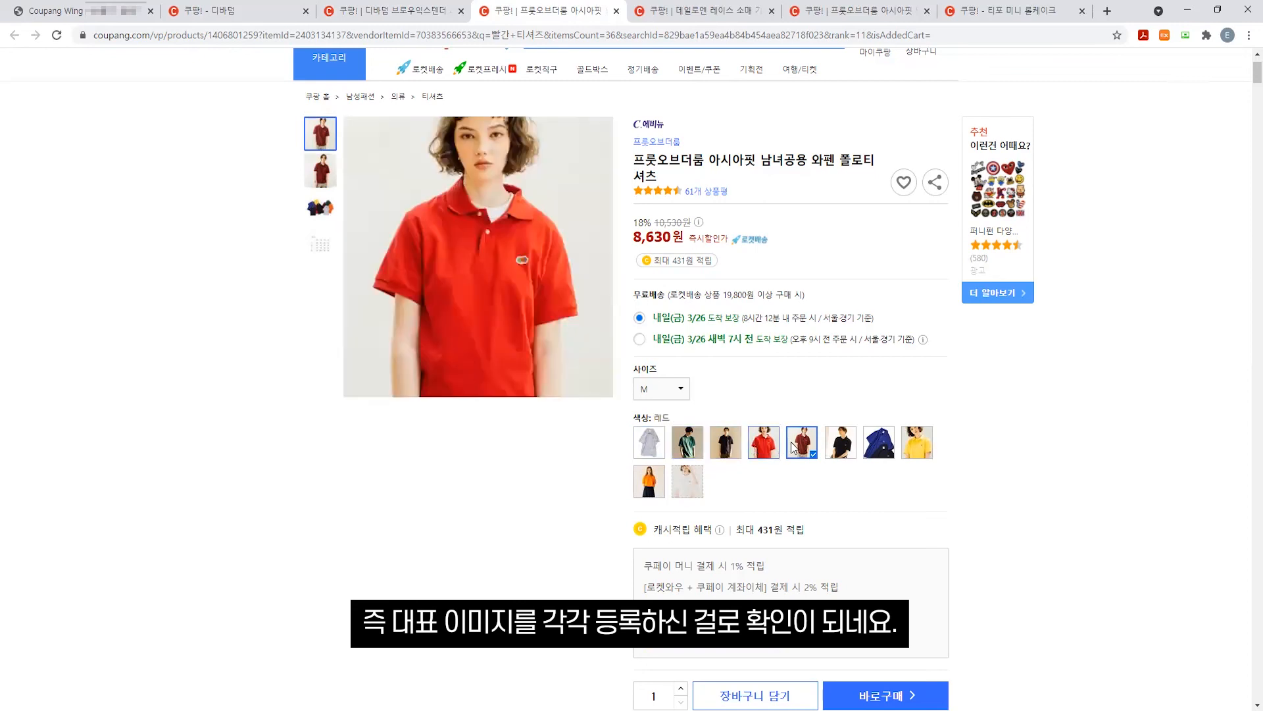
pyautogui.click(649, 453)
pyautogui.click(692, 446)
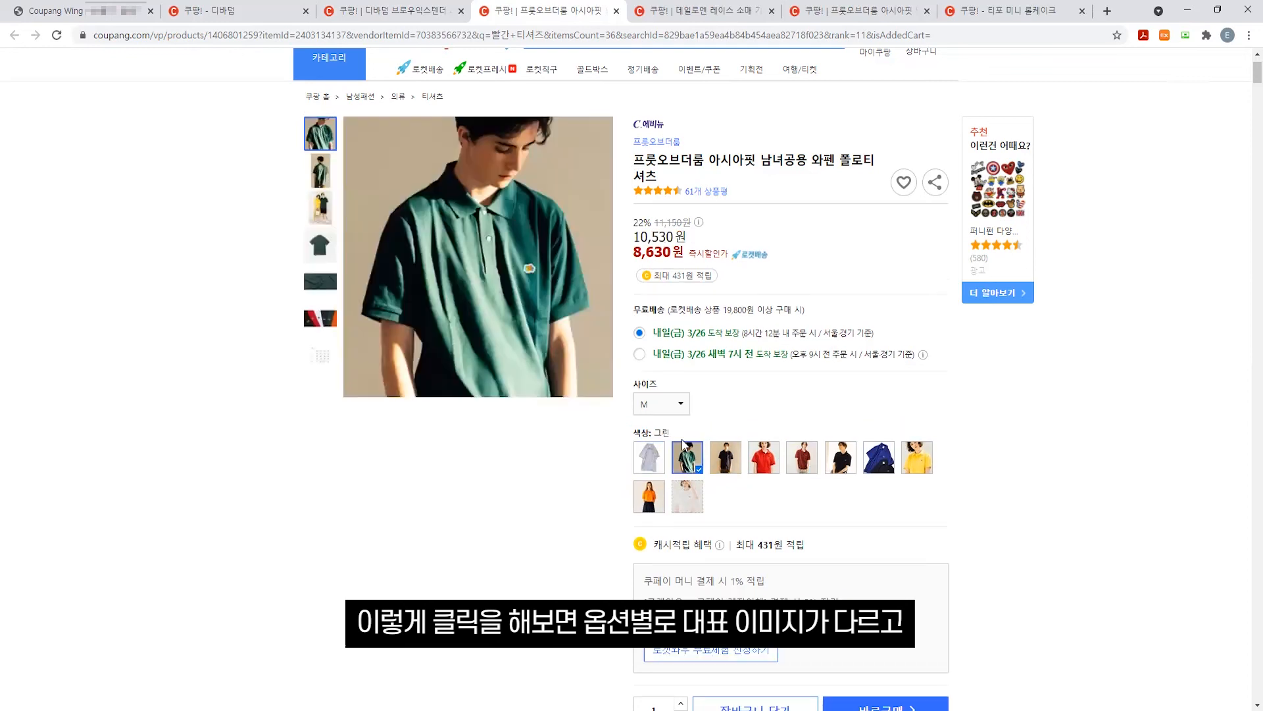
pyautogui.click(725, 455)
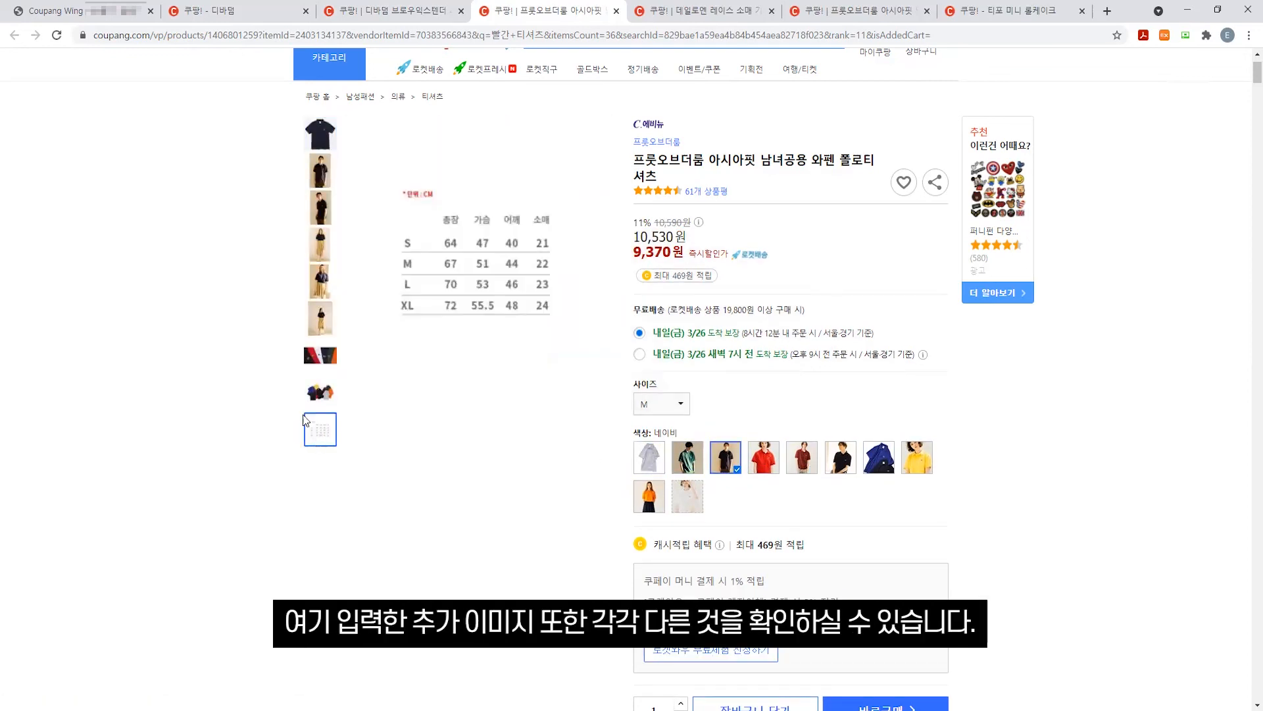
pyautogui.click(760, 459)
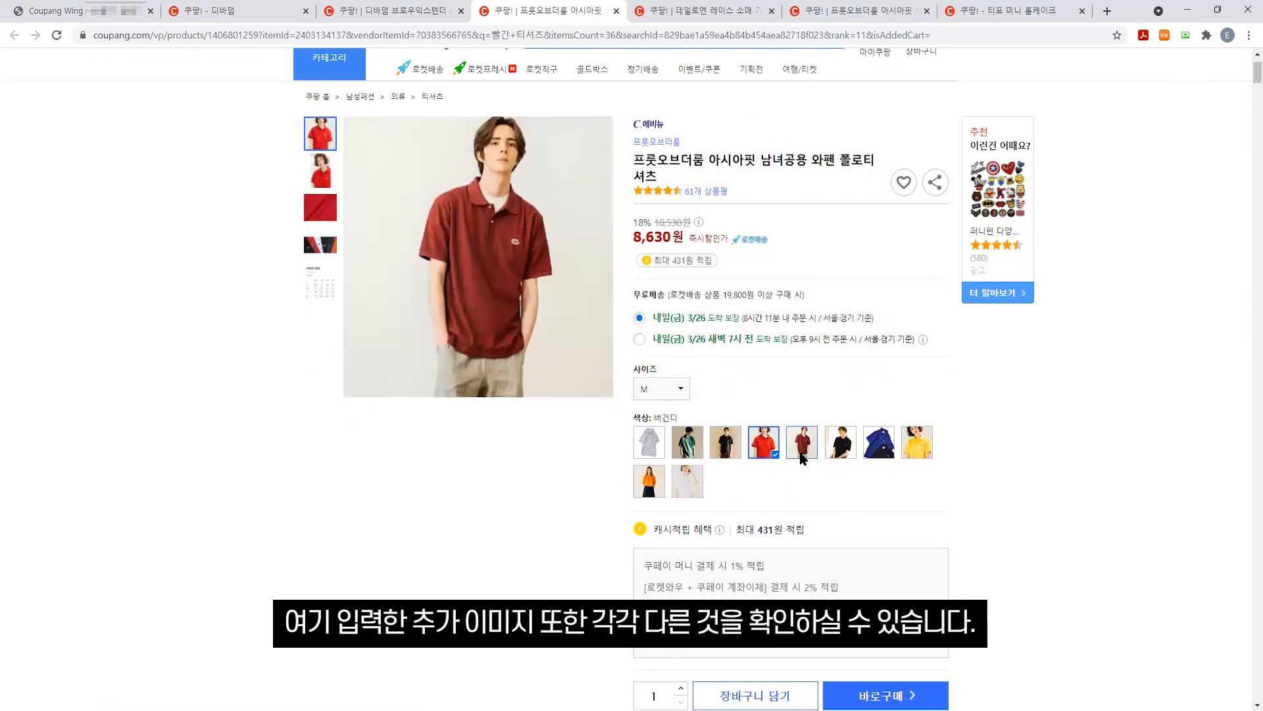